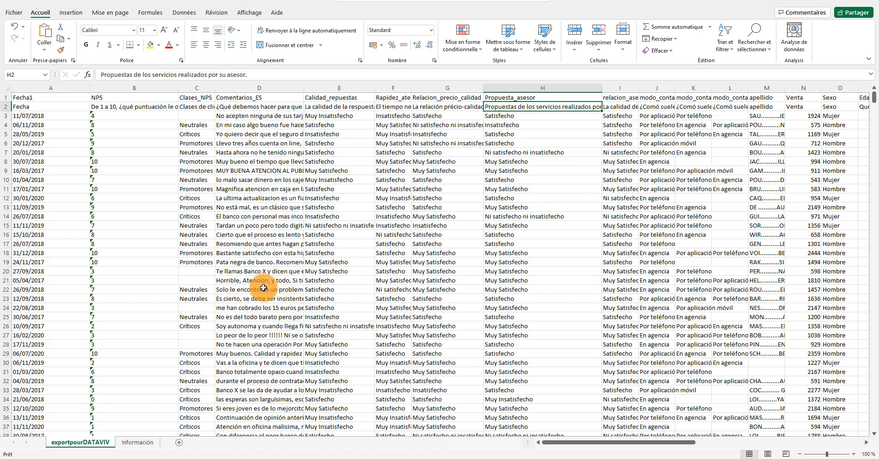
# Examine the column headers and the full NPS question wording in cell B2 of the exportpourDATAVIV sheet
pyautogui.scroll(-1, 262, 288)
pyautogui.scroll(1, 254, 283)
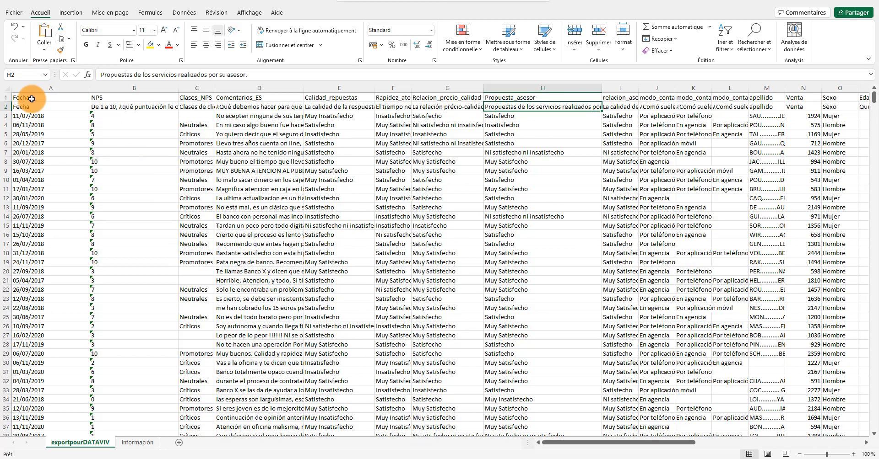
pyautogui.click(120, 98)
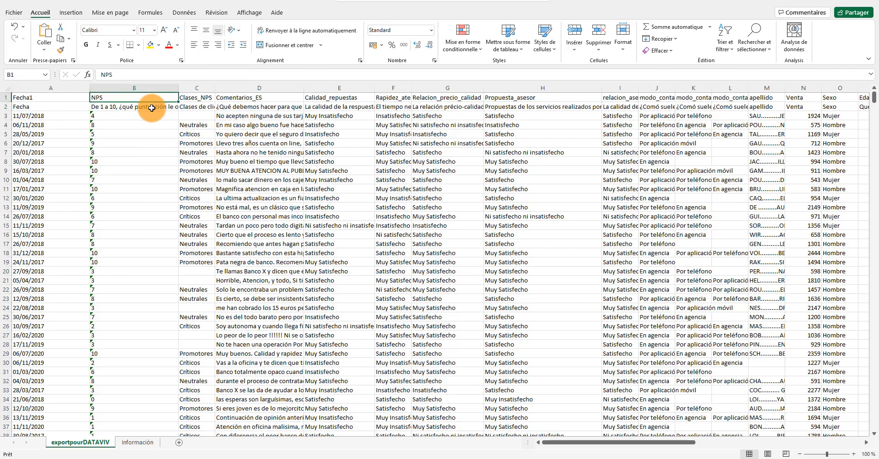
pyautogui.click(151, 108)
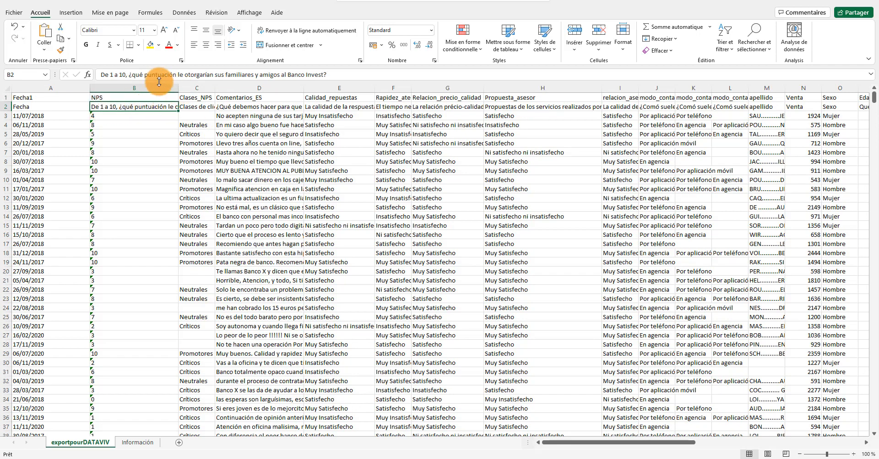
pyautogui.moveTo(97, 75); pyautogui.dragTo(333, 74)
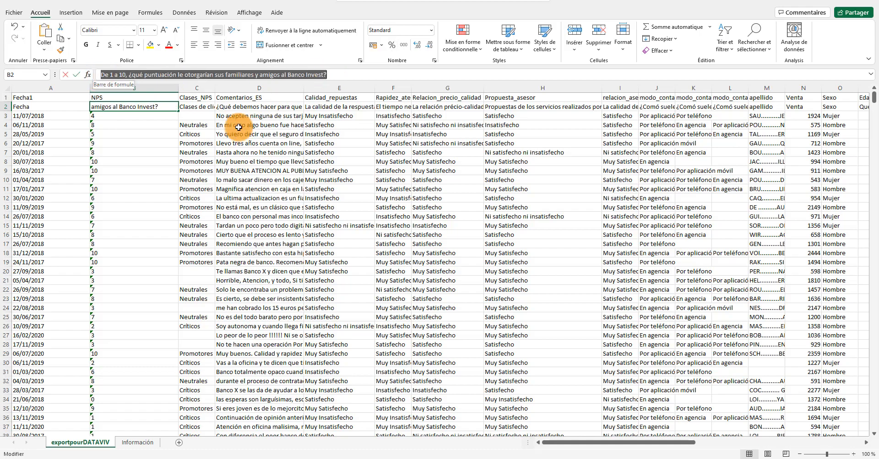
pyautogui.click(135, 124)
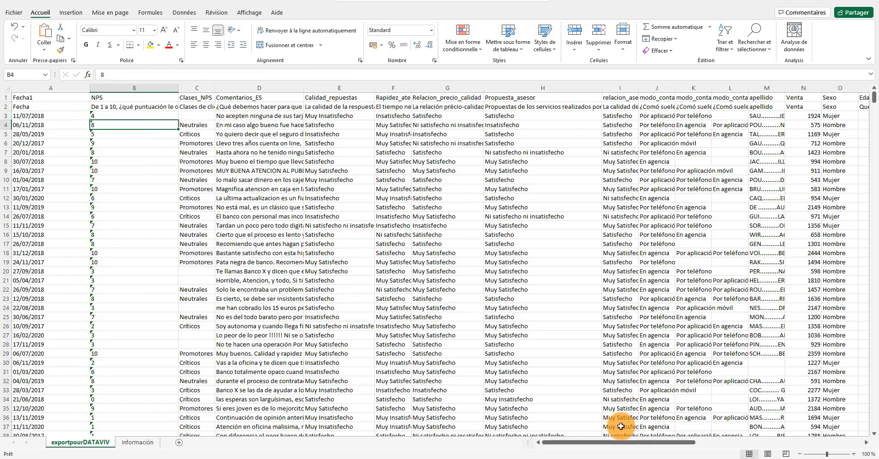
# Examine the Comentarios_ES theme columns, starting at column U, and the themes assigned to the first response
pyautogui.moveTo(620, 443); pyautogui.dragTo(715, 444)
pyautogui.click(250, 108)
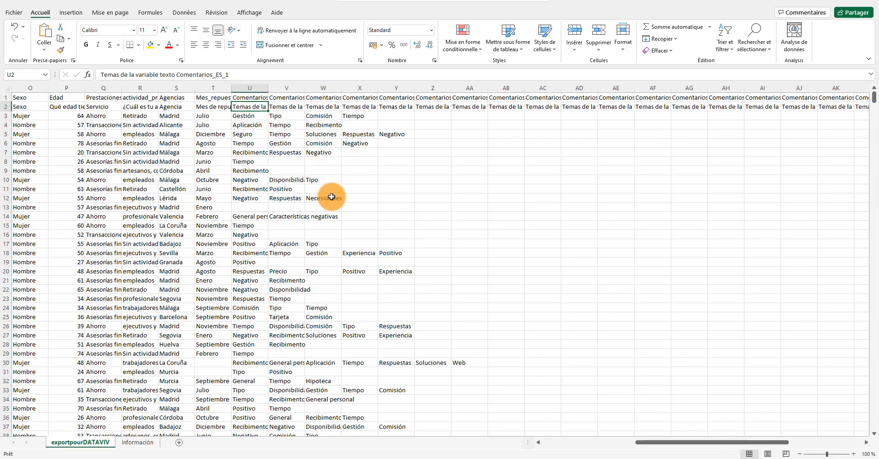
pyautogui.click(294, 114)
pyautogui.click(253, 115)
pyautogui.click(288, 116)
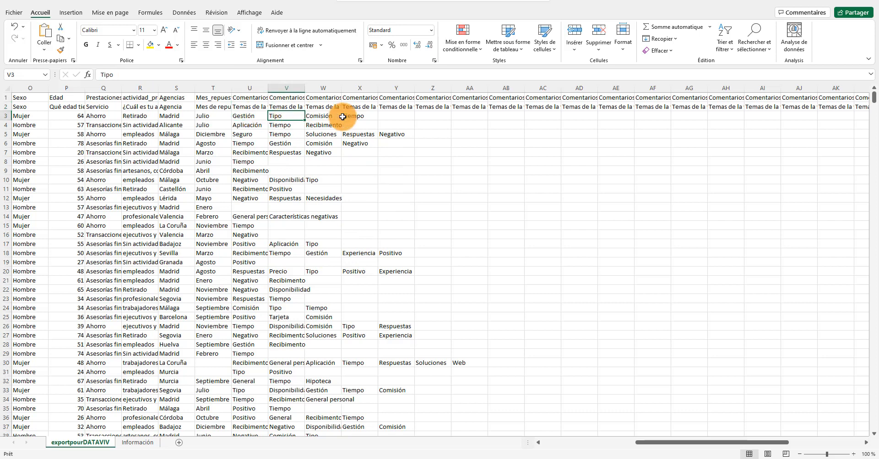
pyautogui.click(353, 118)
pyautogui.click(324, 117)
pyautogui.click(284, 119)
pyautogui.click(256, 117)
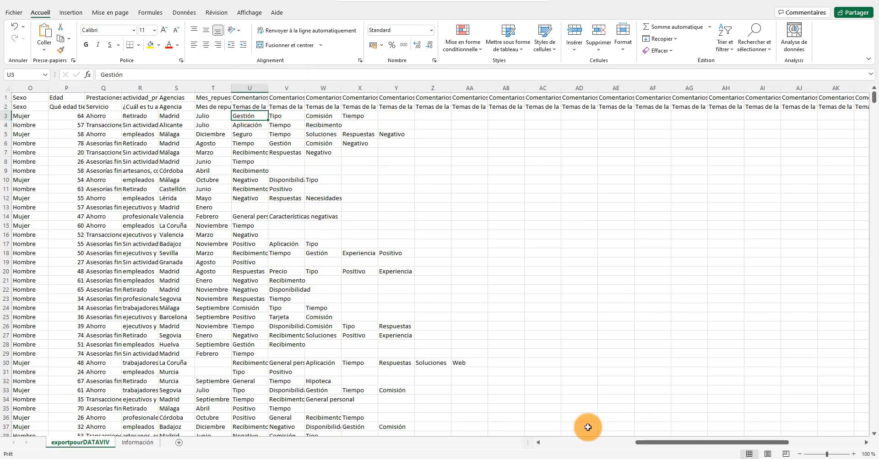
pyautogui.moveTo(653, 442); pyautogui.dragTo(535, 442)
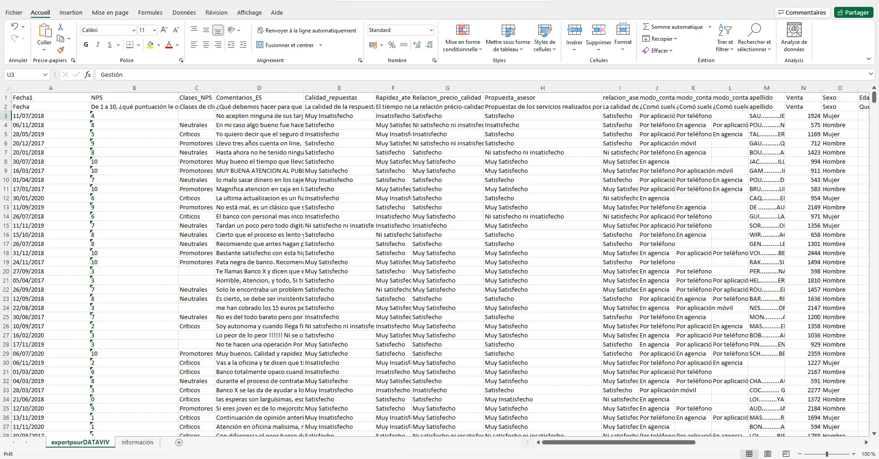
# Switch to Sphinx iQ3 and start creating a survey by importing data from tabulated files
pyautogui.click(602, 458)
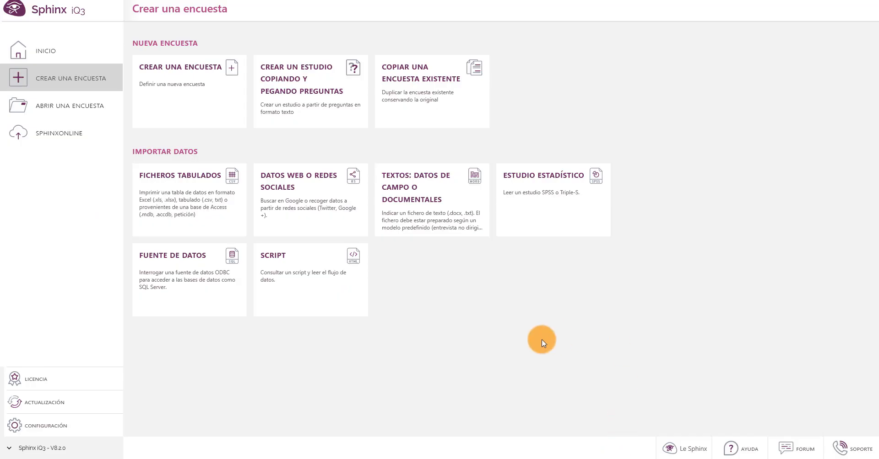
pyautogui.click(41, 52)
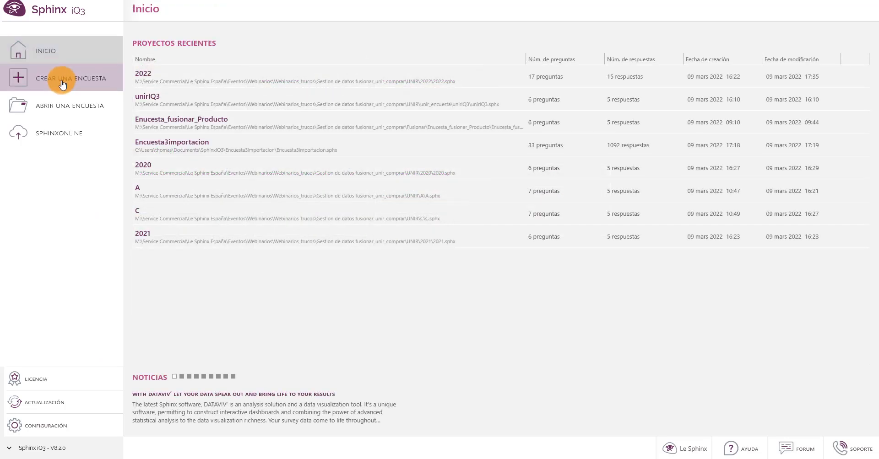
pyautogui.click(63, 85)
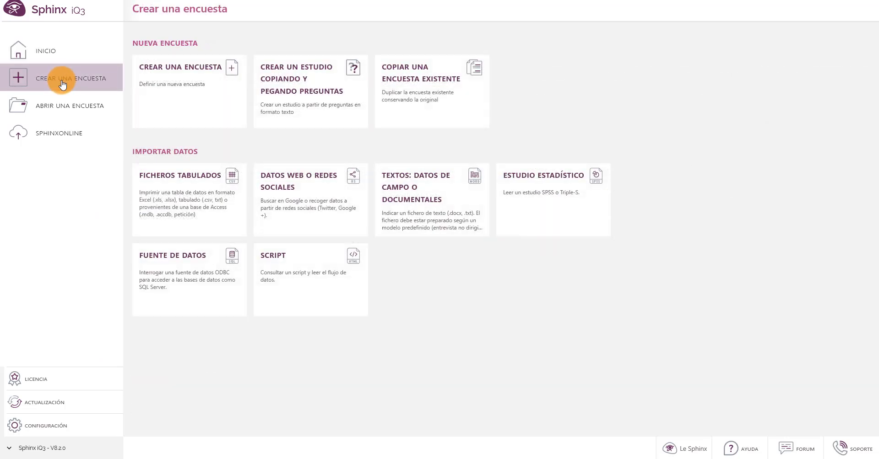
pyautogui.click(200, 205)
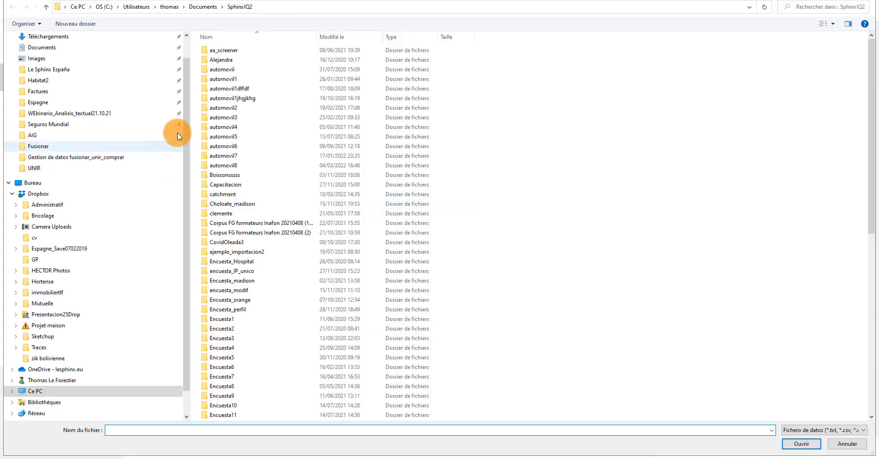
# Load Datos_Importar from the Gestion de datos fusionar_unir_comprar folder, using its exportpourDATAVIV sheet as the data source
pyautogui.moveTo(186, 130); pyautogui.dragTo(186, 74)
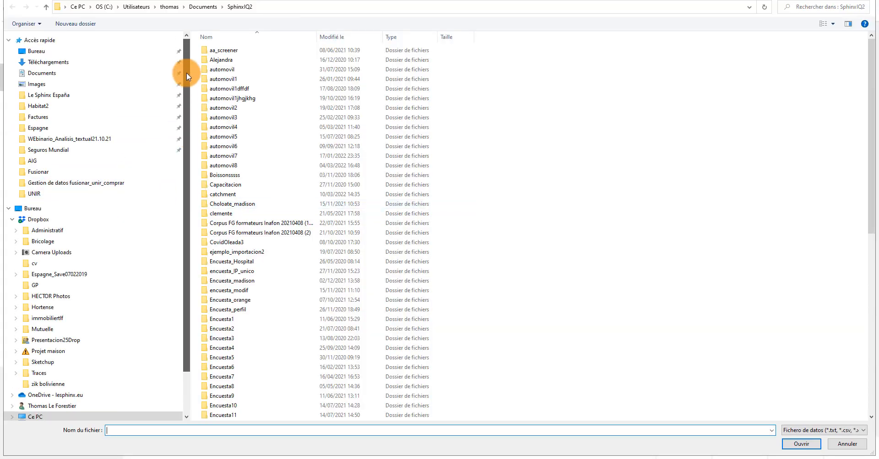
pyautogui.click(176, 183)
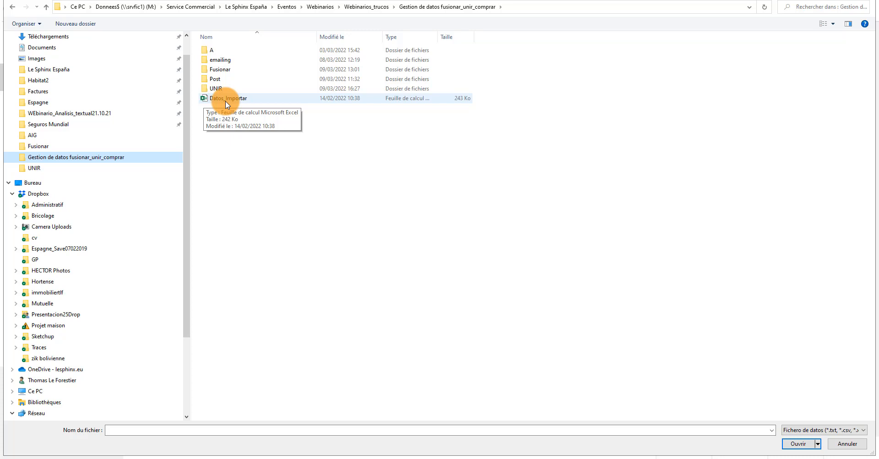
pyautogui.doubleClick(225, 101)
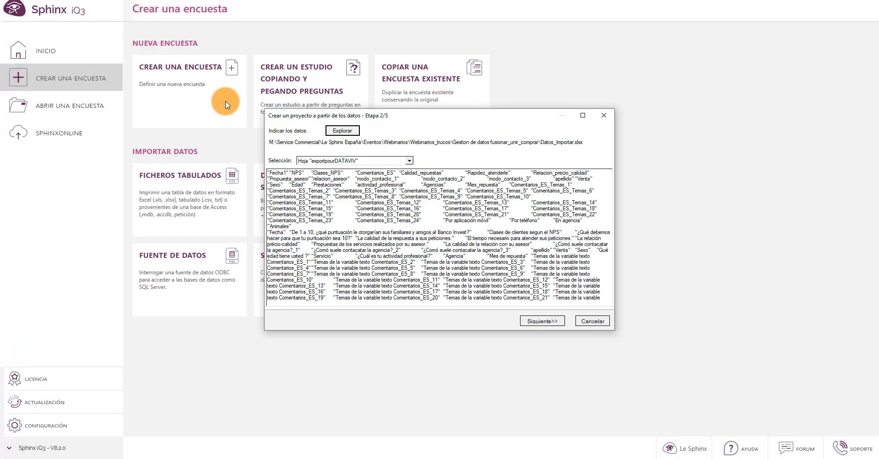
pyautogui.click(400, 161)
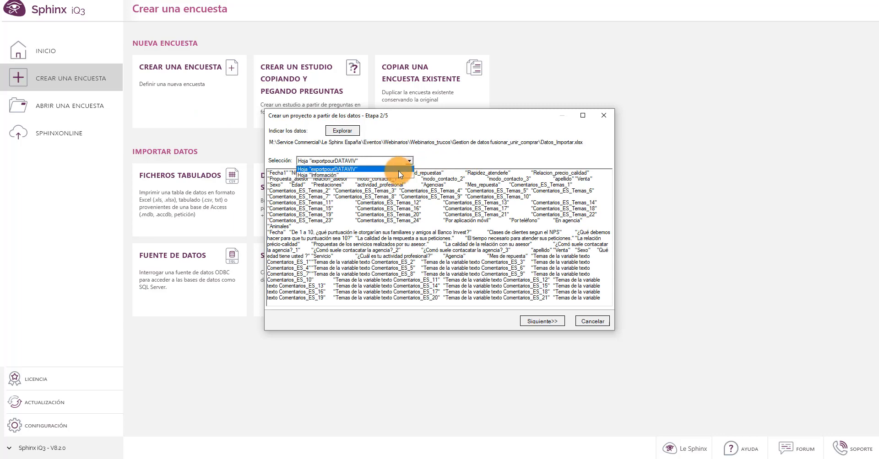
pyautogui.click(398, 170)
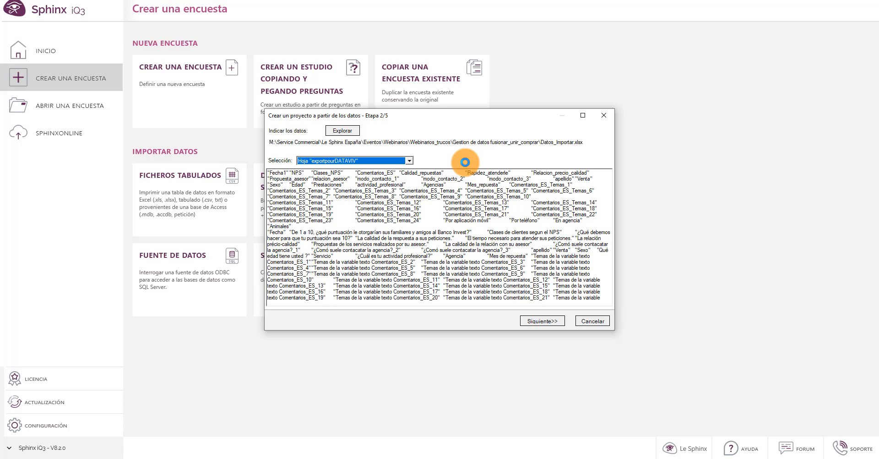
pyautogui.click(542, 321)
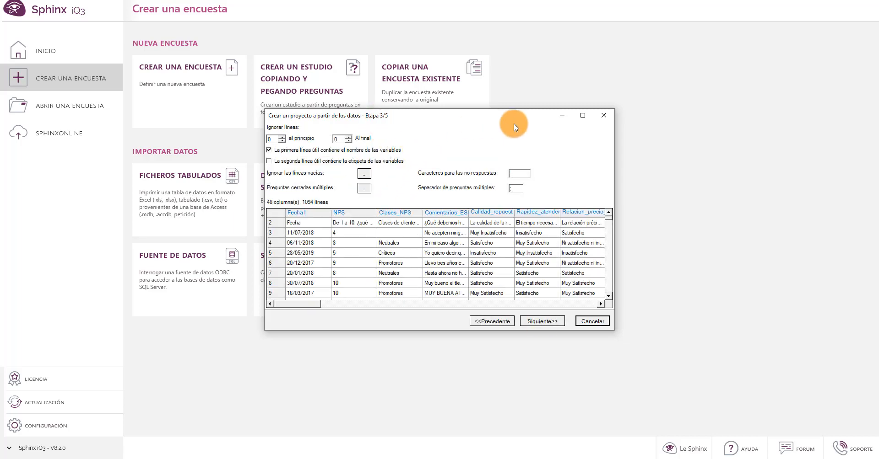
# Enlarge the import window, declare the second useful line as variable labels, and check the options for ignoring empty lines
pyautogui.click(584, 115)
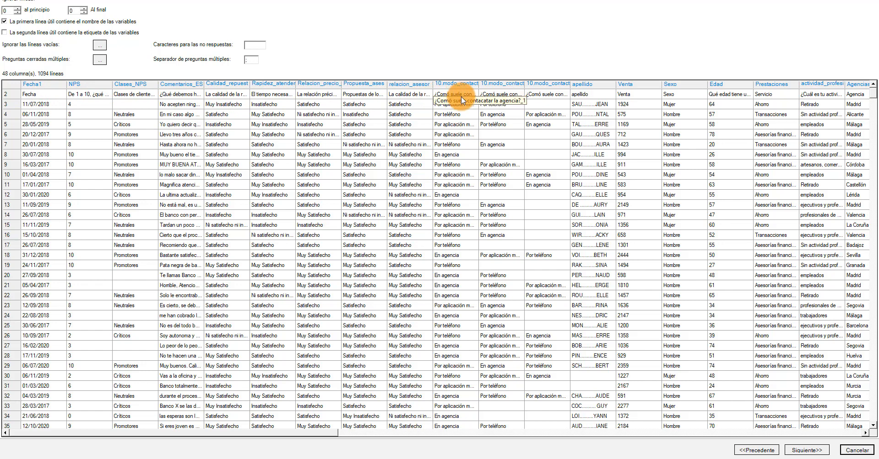
pyautogui.click(4, 33)
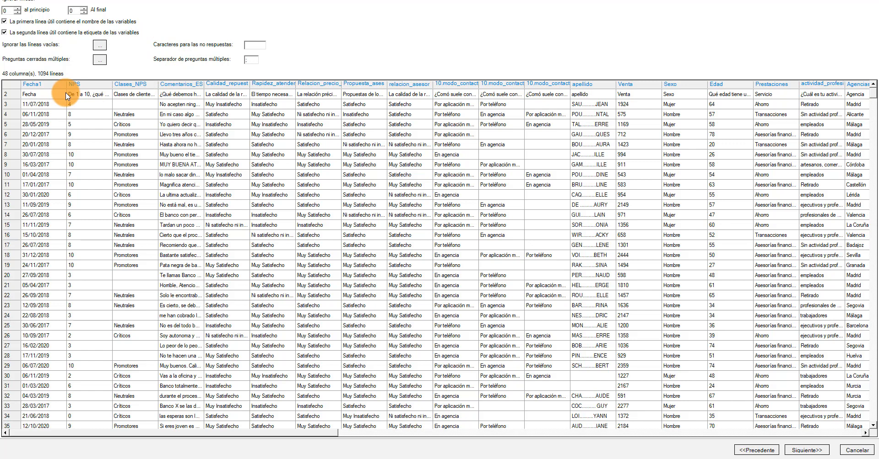
pyautogui.click(99, 47)
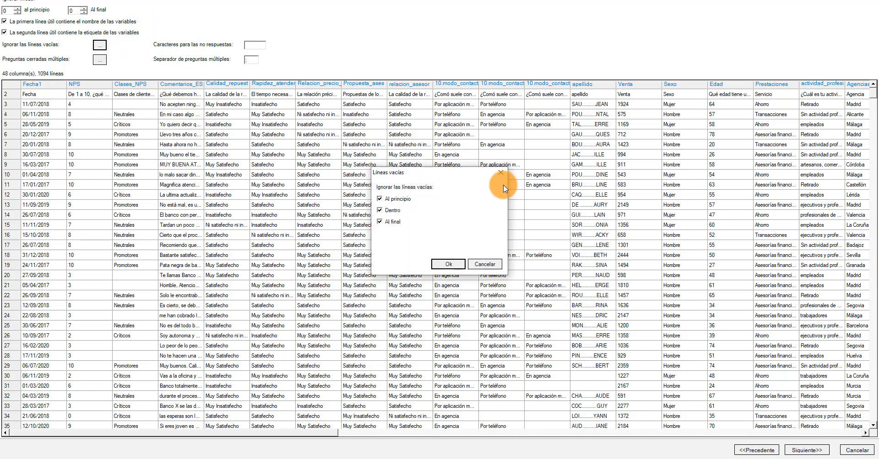
pyautogui.click(500, 173)
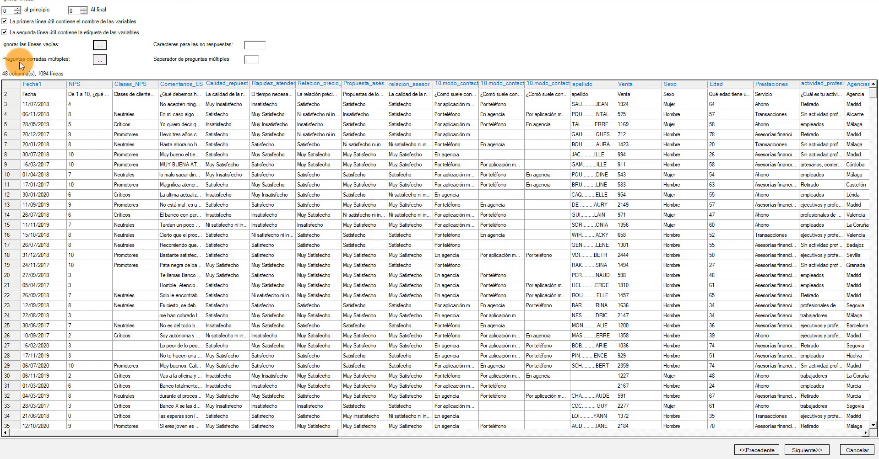
# Confirm the multiple closed question options with consecutively named columns grouped, and proceed to the variable definitions
pyautogui.click(99, 60)
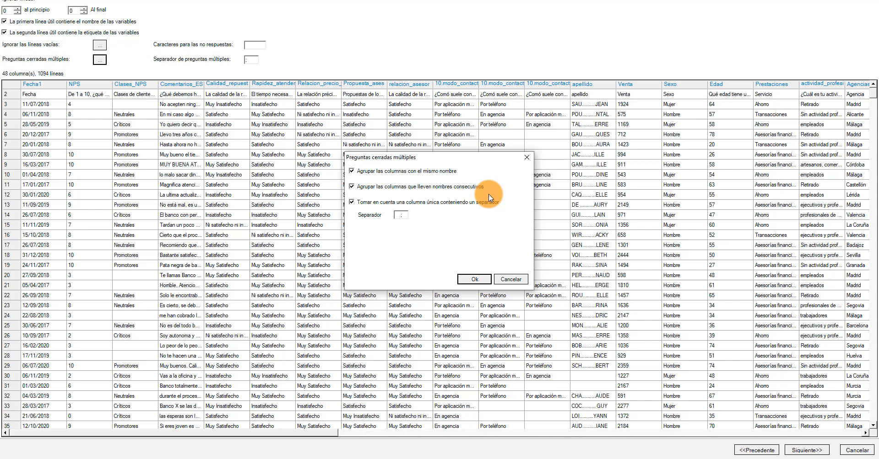
pyautogui.click(474, 189)
pyautogui.click(379, 190)
pyautogui.click(483, 282)
pyautogui.click(482, 280)
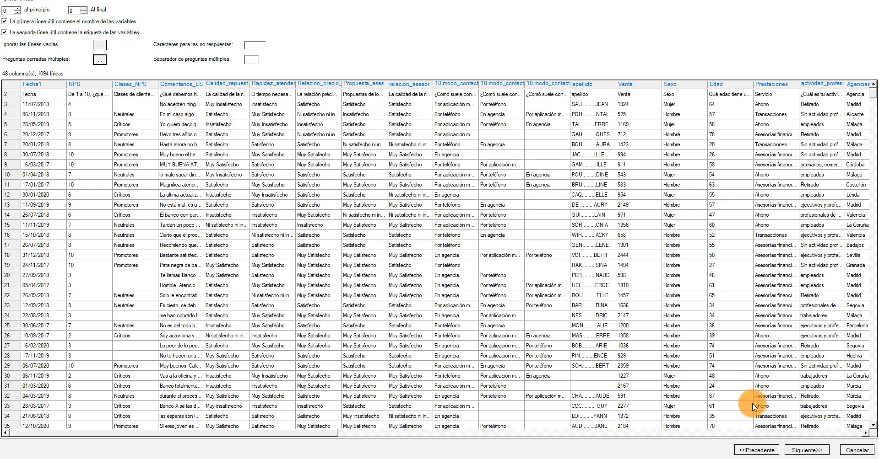
pyautogui.click(802, 451)
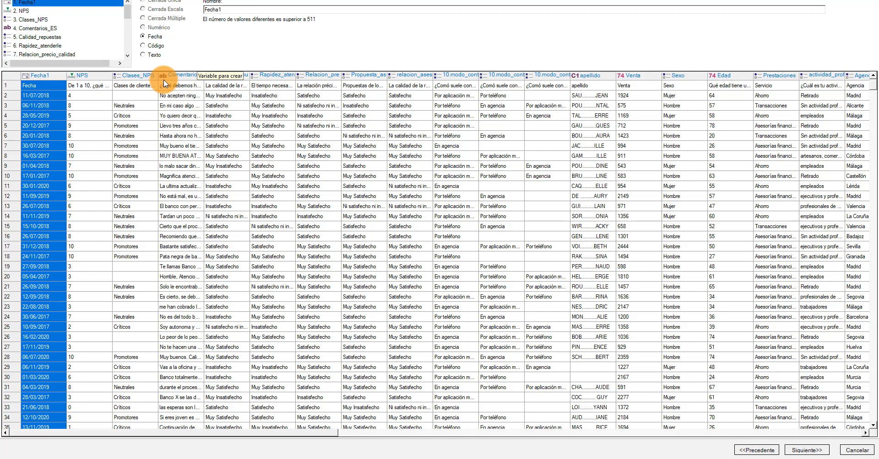
# Set the variable type of Relacion_precio_calidad to Cerrada Escala and that of NPS to Numérico
pyautogui.click(312, 75)
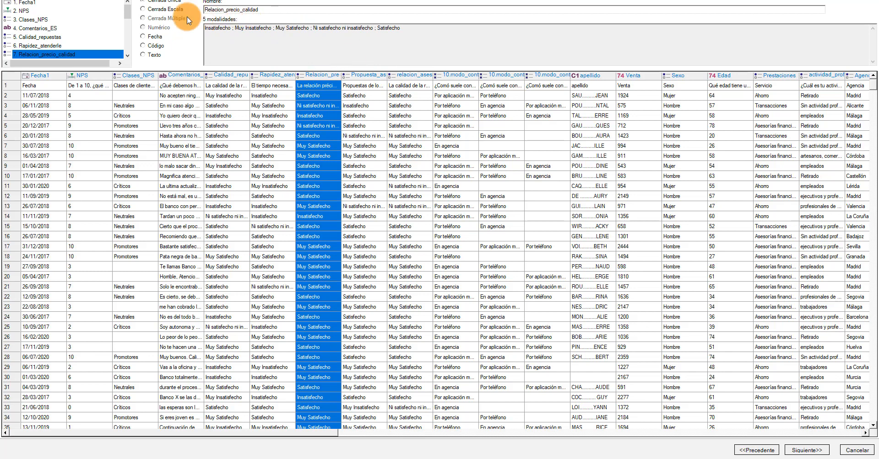
pyautogui.click(176, 12)
pyautogui.moveTo(325, 432); pyautogui.dragTo(129, 266)
pyautogui.click(92, 76)
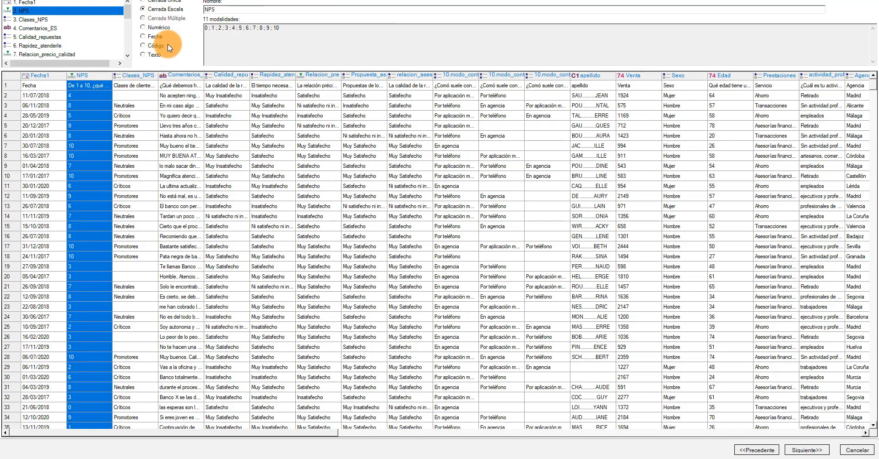
pyautogui.click(158, 26)
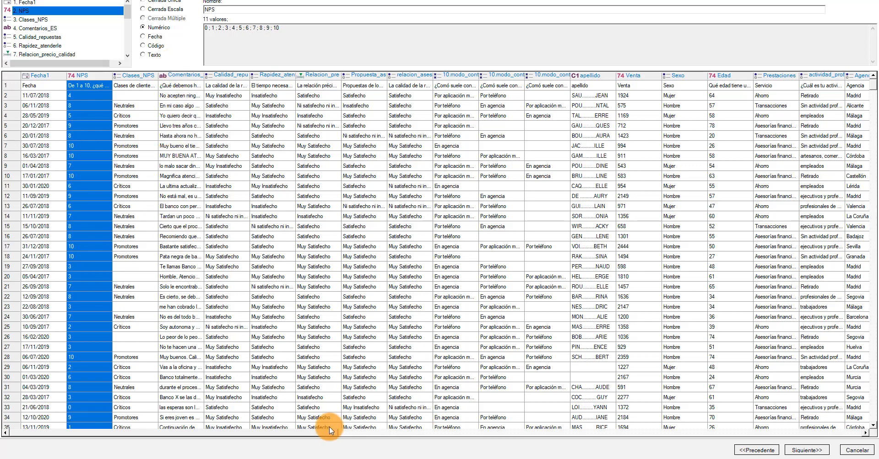
# Check the remaining columns of the import preview and finish creating the project from the data
pyautogui.moveTo(321, 435); pyautogui.dragTo(476, 437)
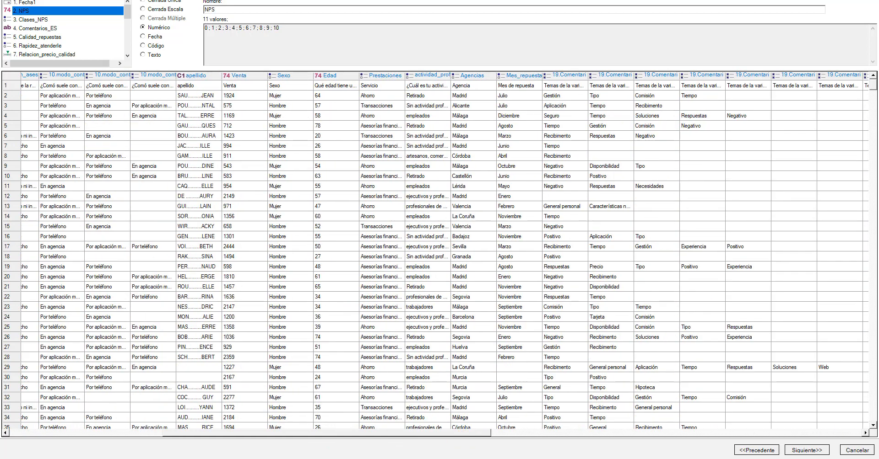
pyautogui.click(788, 453)
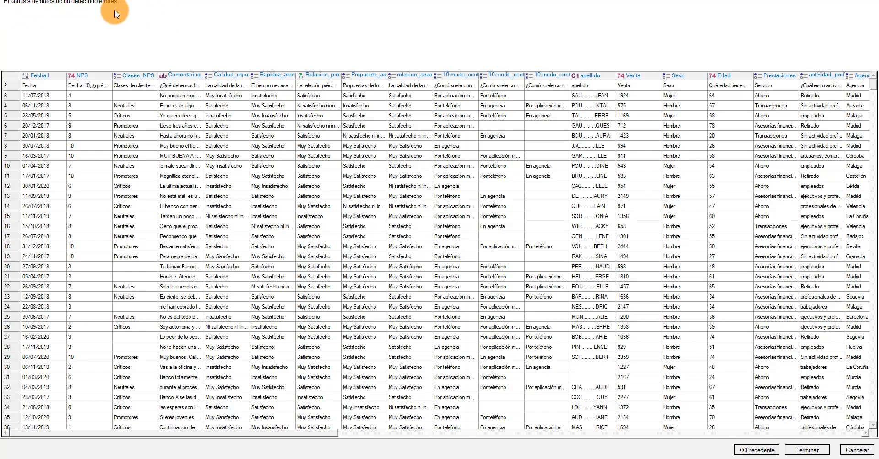
pyautogui.click(819, 456)
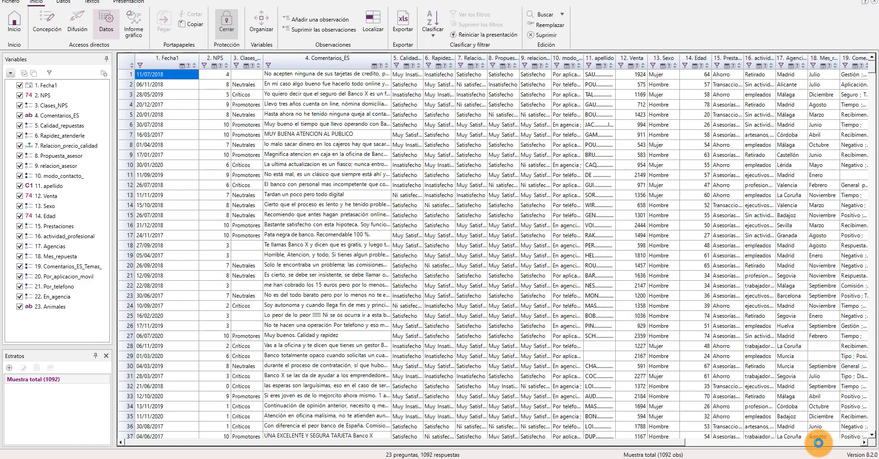
# Save the new project in the SphinxIQ3 folder under the name Encuesta3grabacion
pyautogui.click(18, 2)
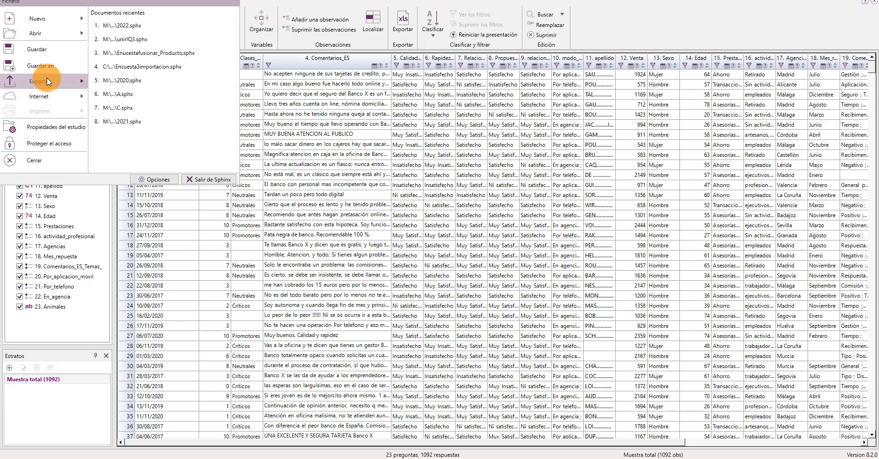
pyautogui.click(38, 51)
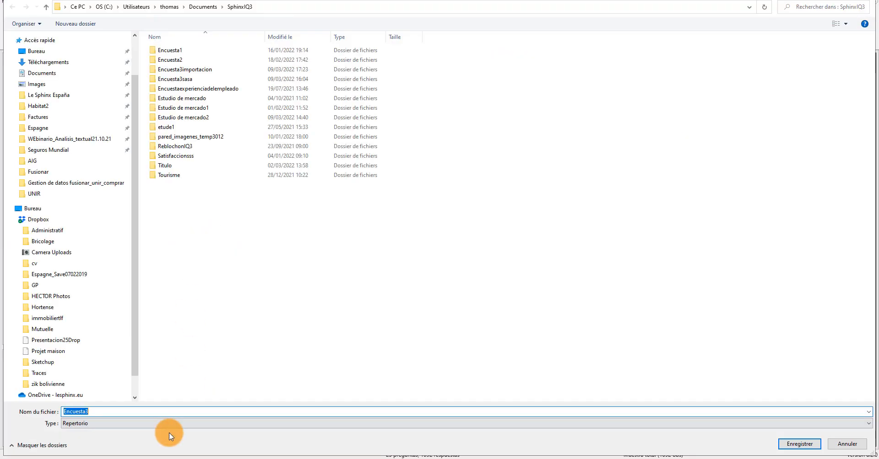
pyautogui.click(115, 412)
pyautogui.write('g')
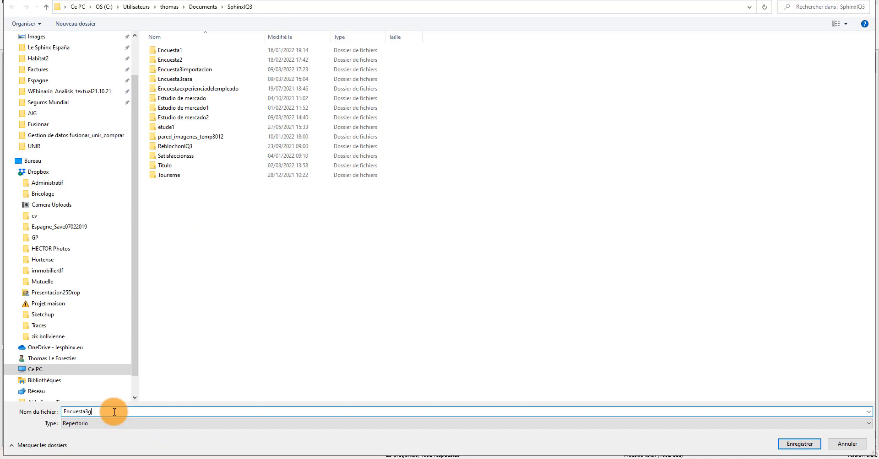
pyautogui.write('rabacion')
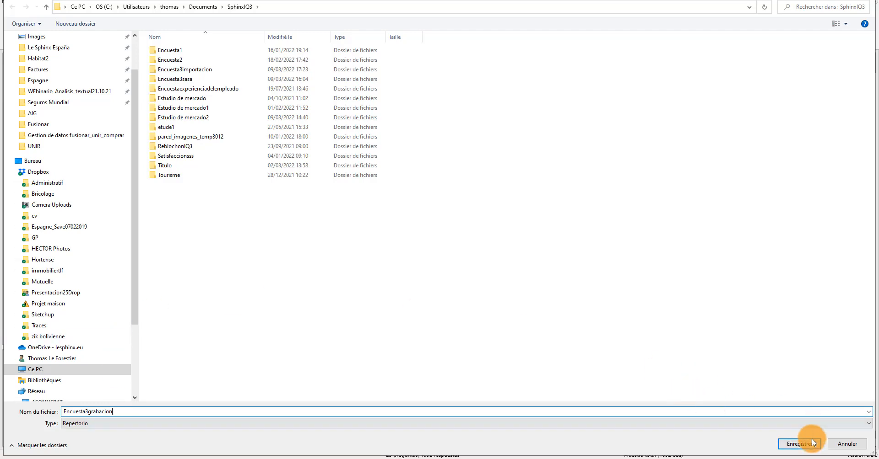
pyautogui.click(812, 443)
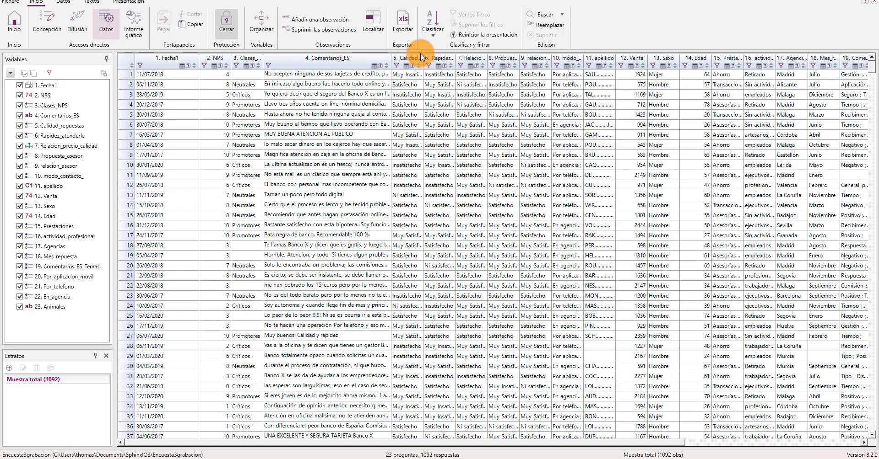
# Try the Escala type on the Calidad_repuestas variable, look at its control options and discard the modification
pyautogui.rightClick(410, 61)
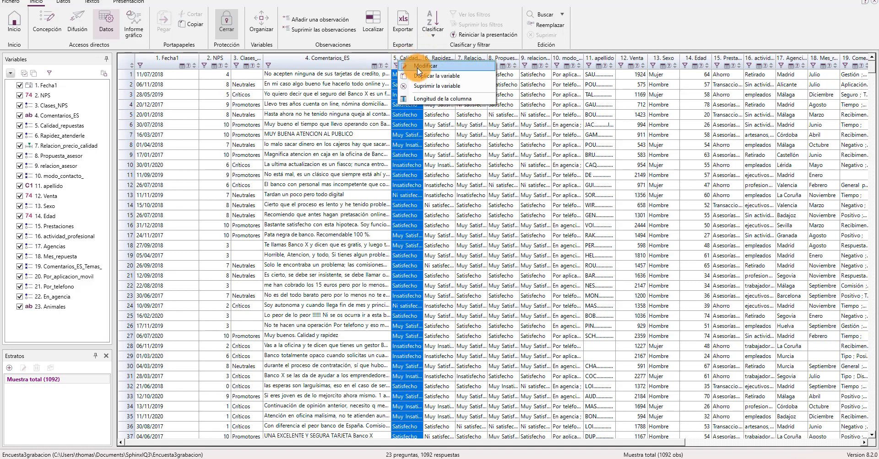
pyautogui.click(416, 67)
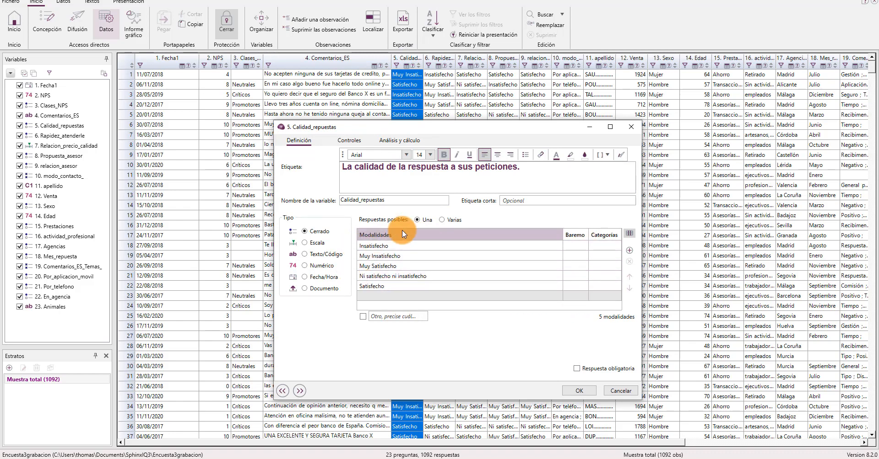
pyautogui.click(315, 243)
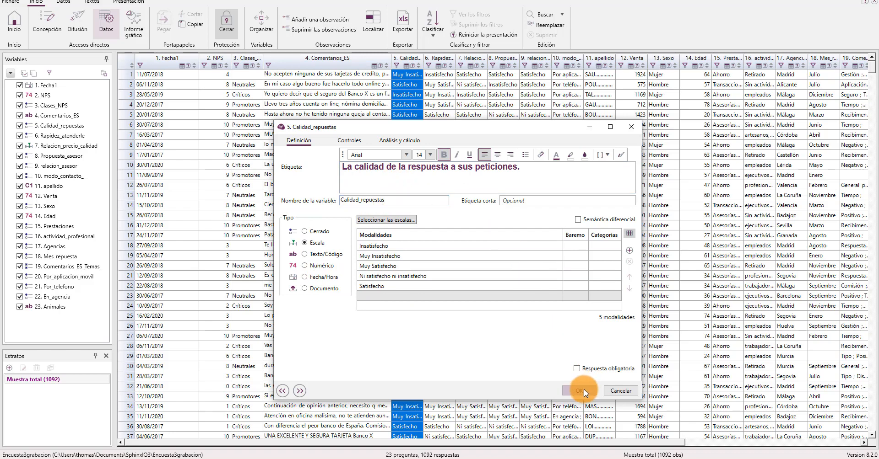
pyautogui.click(351, 143)
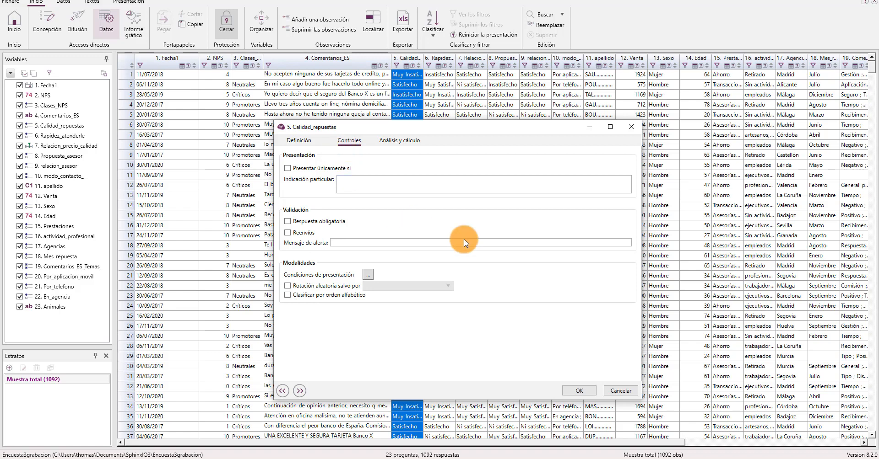
pyautogui.click(615, 390)
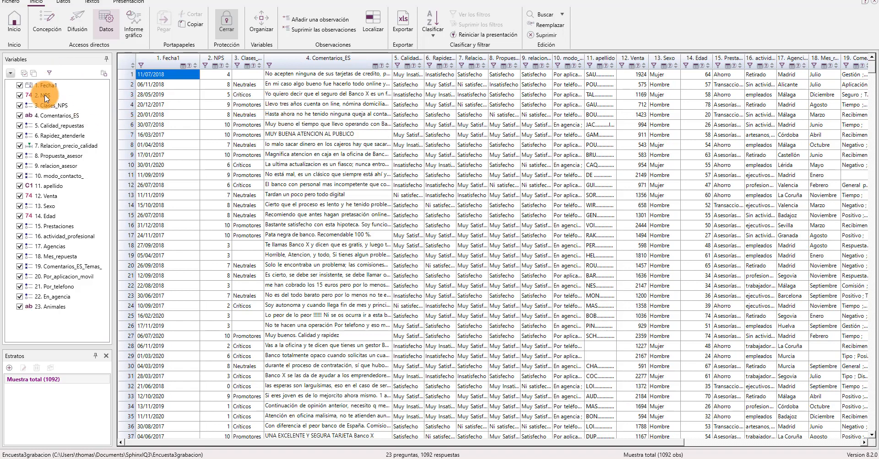
# Open the variable organizer, move Calidad_repuestas directly after NPS and place relacion_asesor just above it
pyautogui.moveTo(71, 301)
pyautogui.click(262, 25)
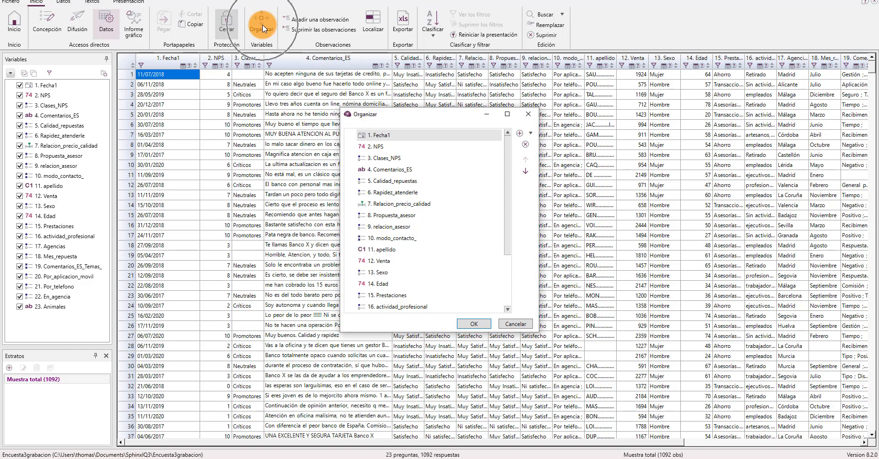
pyautogui.click(391, 161)
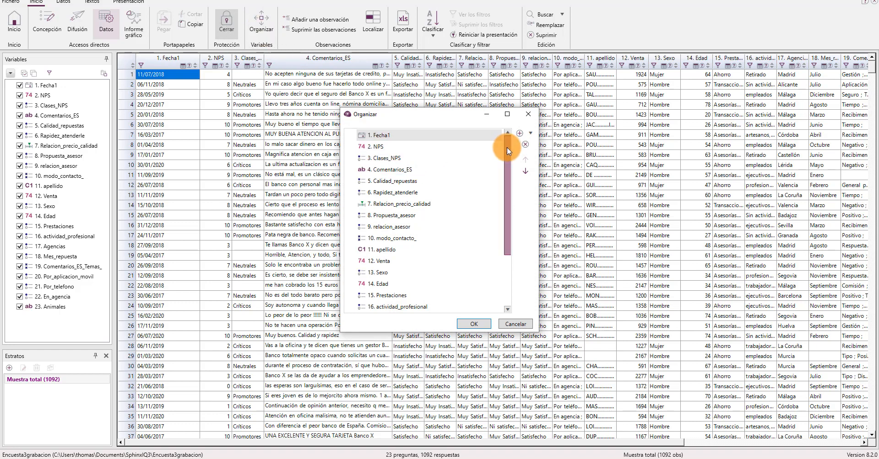
pyautogui.moveTo(506, 147)
pyautogui.mouseDown()
pyautogui.moveTo(504, 188)
pyautogui.moveTo(506, 145)
pyautogui.mouseUp()
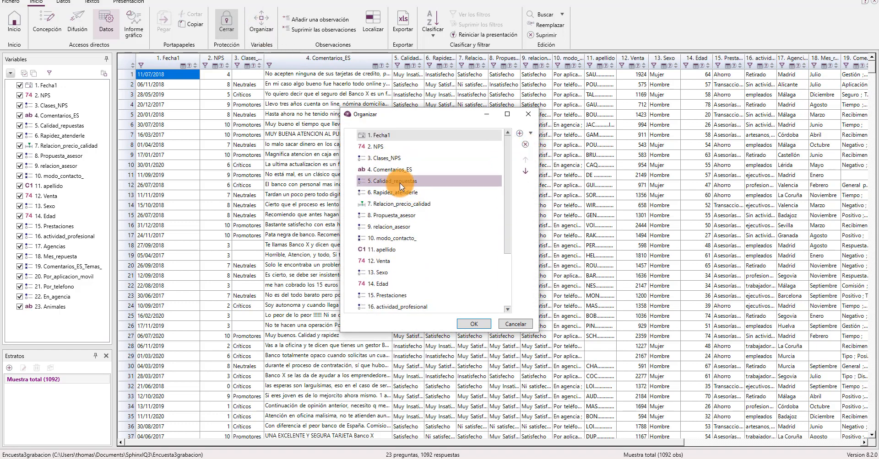
pyautogui.moveTo(399, 183); pyautogui.dragTo(409, 161)
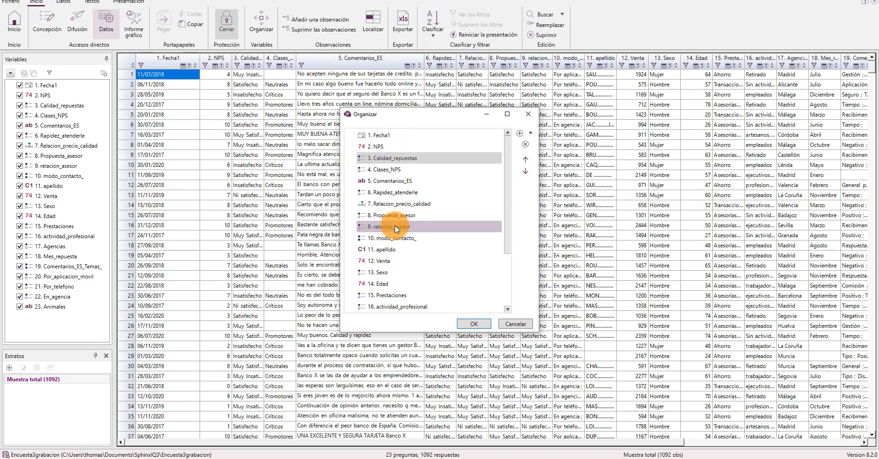
pyautogui.moveTo(395, 226); pyautogui.dragTo(420, 150)
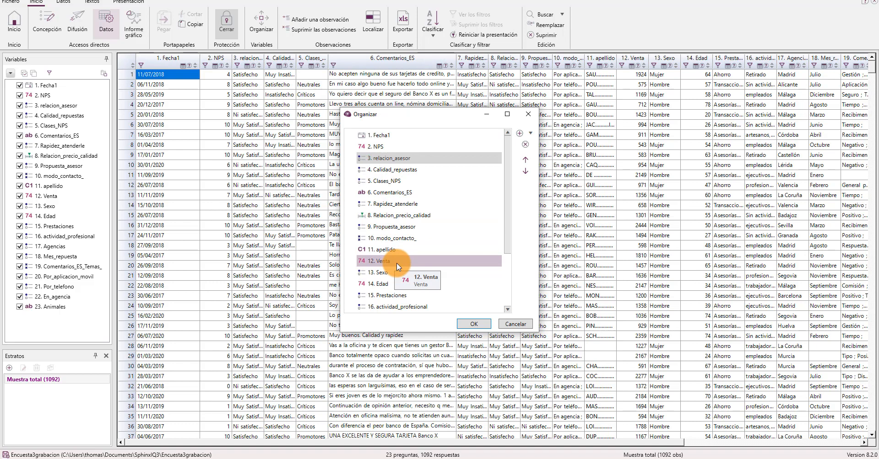
# Move relacion_asesor up above Fecha1 and place Calidad_repuestas before it as the first variable
pyautogui.moveTo(508, 143)
pyautogui.mouseDown()
pyautogui.moveTo(504, 213)
pyautogui.moveTo(508, 135)
pyautogui.mouseUp()
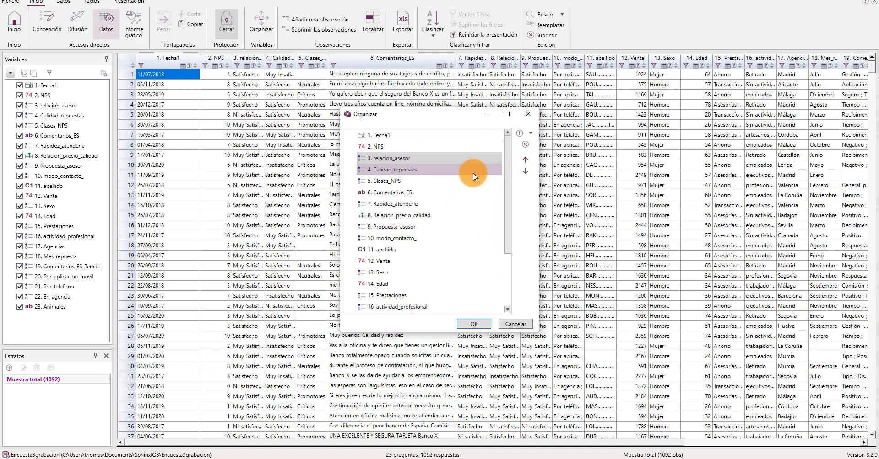
pyautogui.click(525, 159)
pyautogui.click(525, 160)
pyautogui.moveTo(426, 171); pyautogui.dragTo(429, 137)
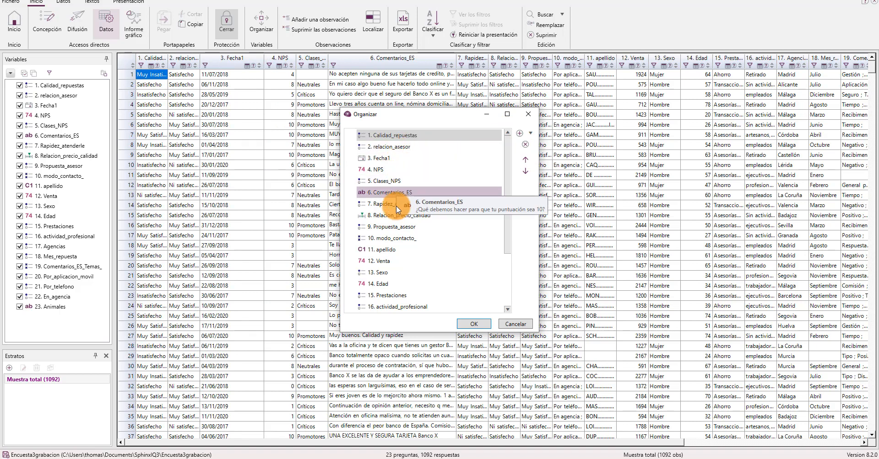
# Add a part after Comentarios_ES and give it the short name Satisfaccion
pyautogui.click(398, 193)
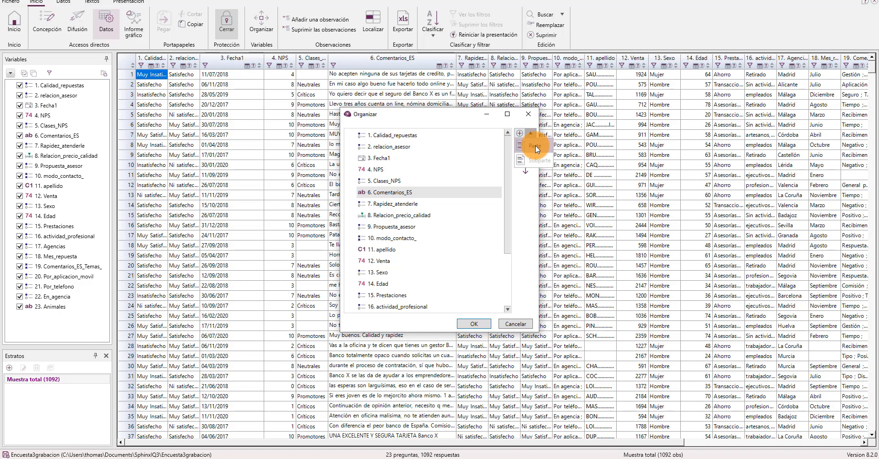
pyautogui.click(534, 145)
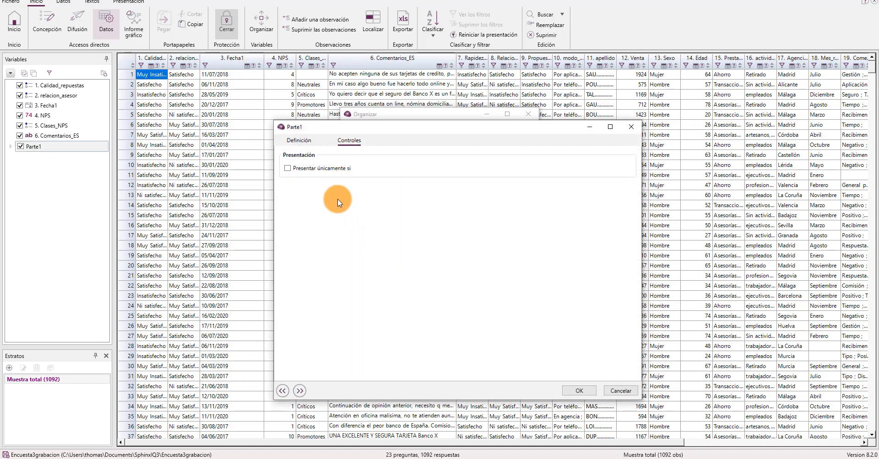
pyautogui.click(306, 140)
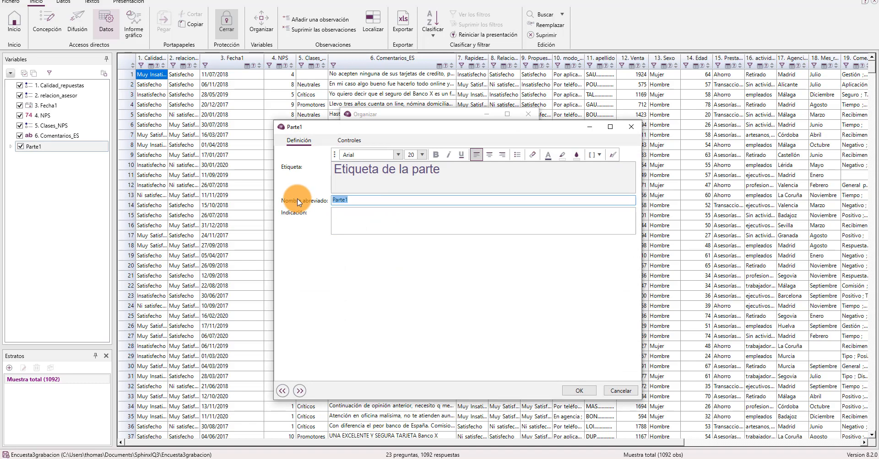
pyautogui.write('Satisfaccion')
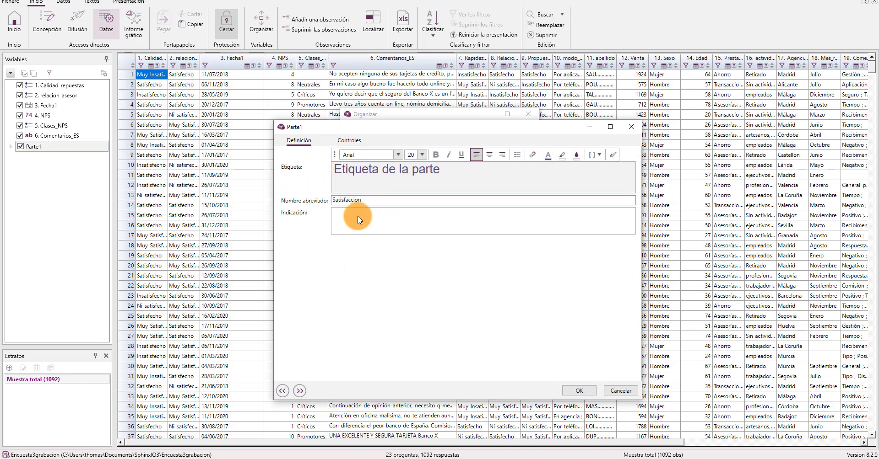
pyautogui.click(580, 391)
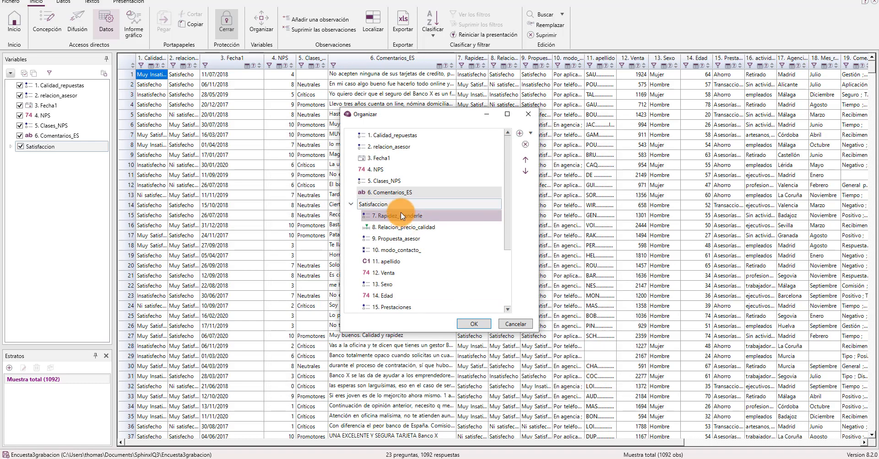
# Add another part directly after Calidad_repuestas and give it the short name Identidad
pyautogui.click(520, 134)
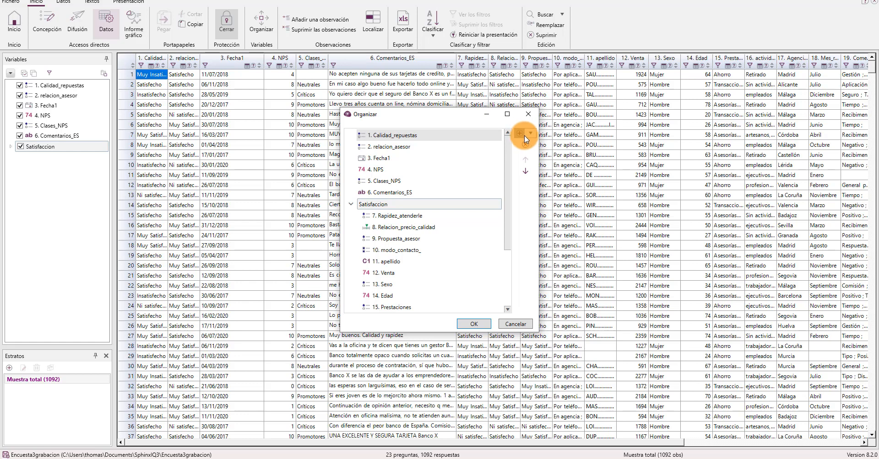
pyautogui.click(523, 135)
pyautogui.moveTo(359, 200); pyautogui.dragTo(324, 199)
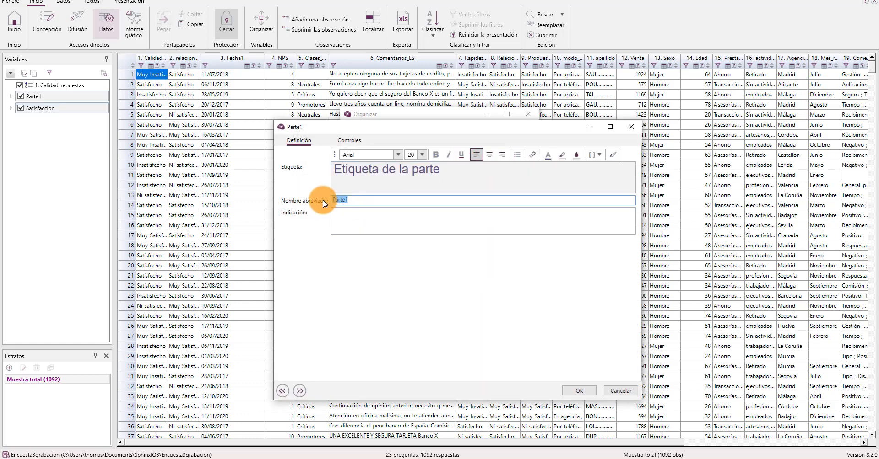
pyautogui.write('Identidad')
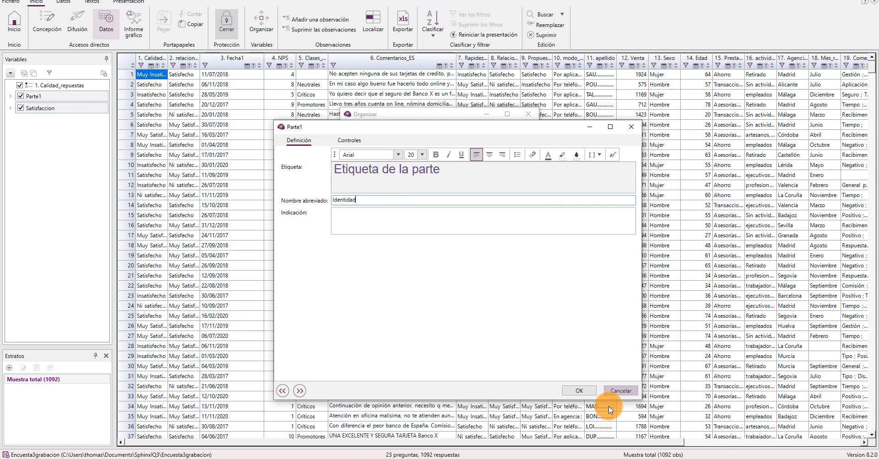
pyautogui.click(590, 392)
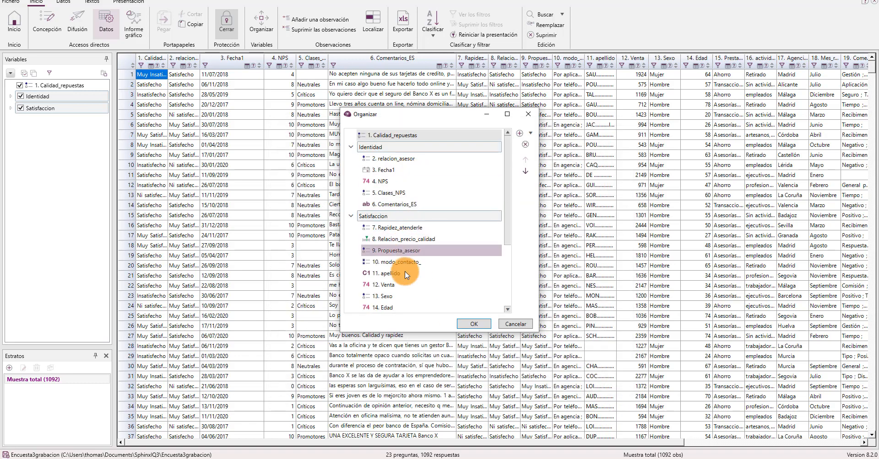
# Move Sexo to the start of Identidad and Calidad_repuestas into Satisfaccion after Rapidez_atenderle, and accept the new organization
pyautogui.moveTo(396, 298); pyautogui.dragTo(413, 249)
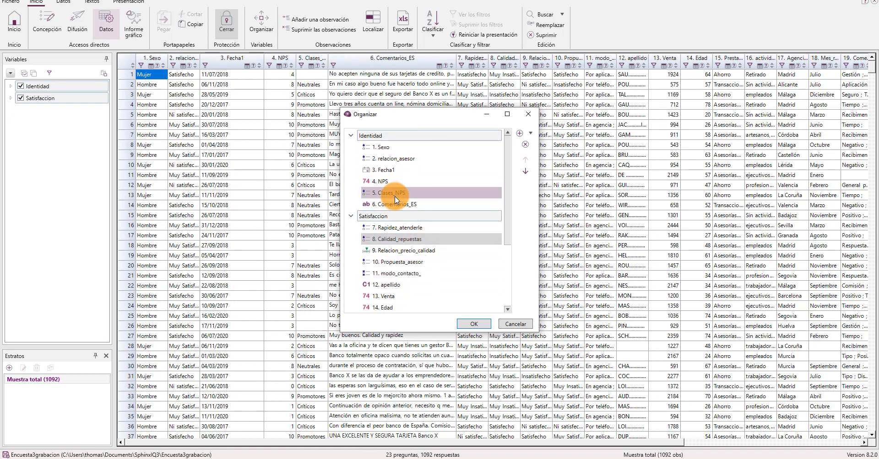
pyautogui.moveTo(395, 201); pyautogui.dragTo(413, 184)
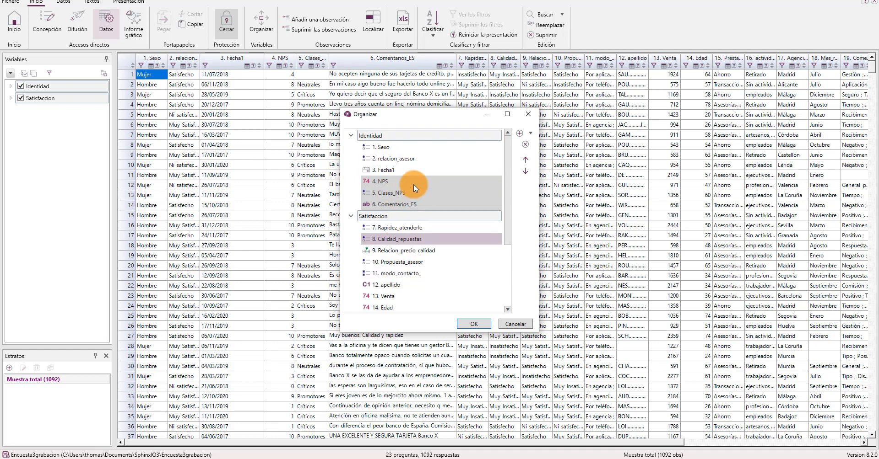
pyautogui.click(464, 132)
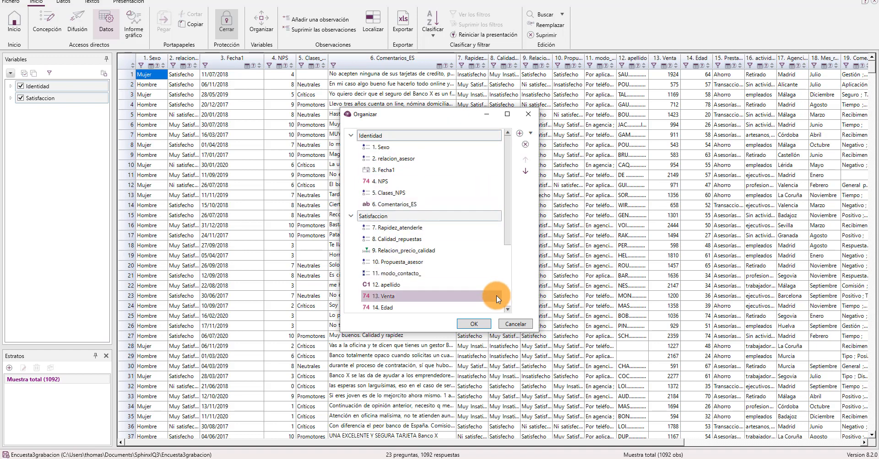
pyautogui.click(484, 323)
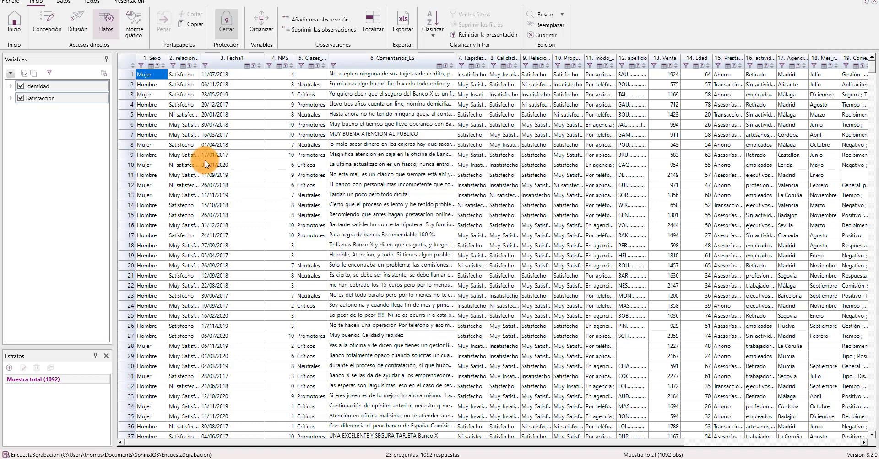
# Expand the Identidad and Satisfaccion parts in the variable list to check which variables each contains
pyautogui.click(11, 87)
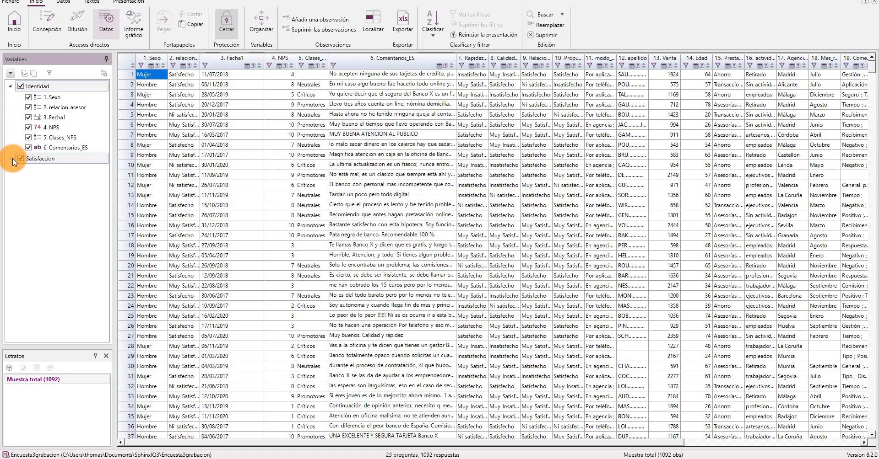
pyautogui.click(12, 159)
pyautogui.moveTo(46, 149)
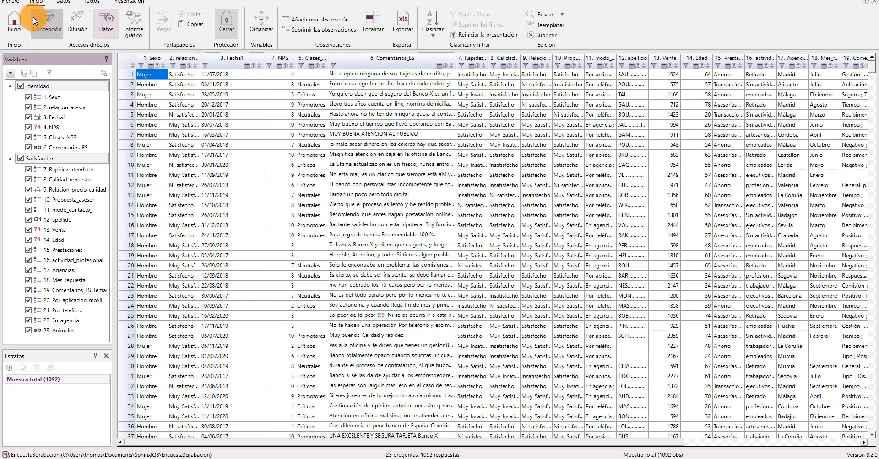
pyautogui.click(9, 3)
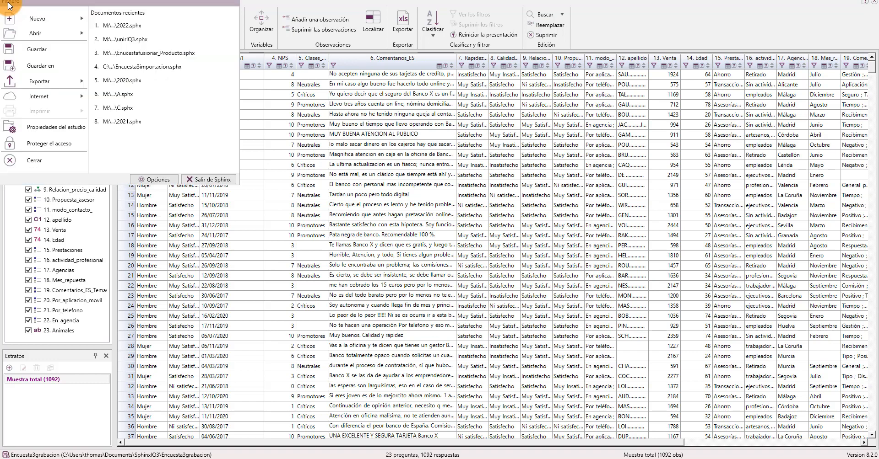
pyautogui.click(48, 96)
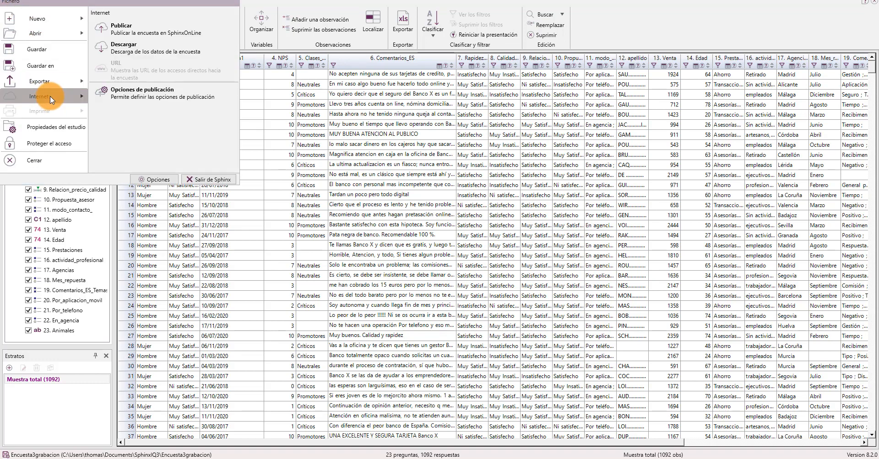
pyautogui.click(118, 29)
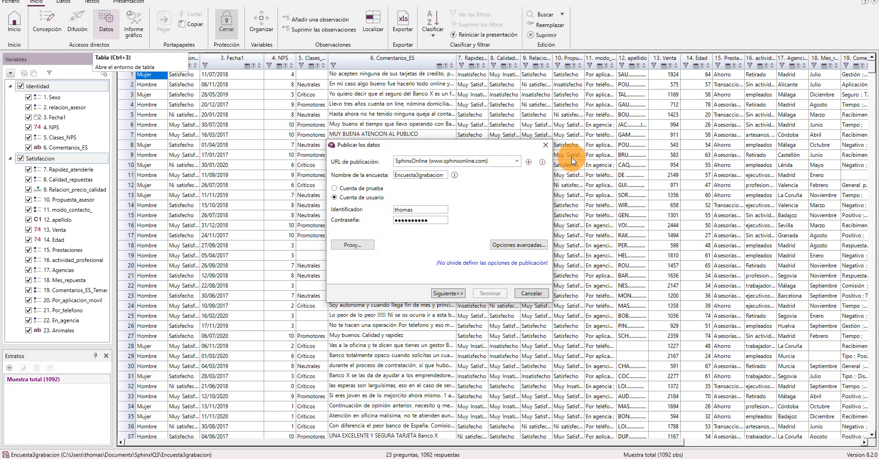
pyautogui.click(545, 145)
# Publish the Encuesta3grabacion questionnaire to SphinxOnline with the existing user account, including the local responses
pyautogui.click(11, 3)
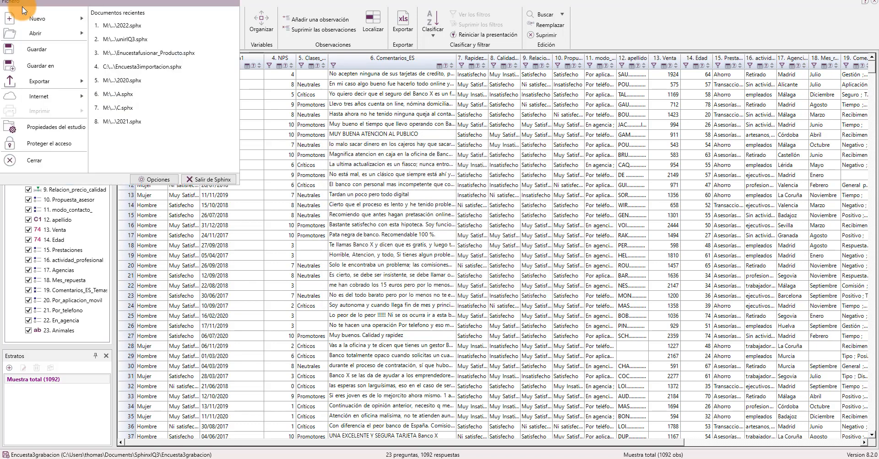
pyautogui.click(45, 97)
pyautogui.click(118, 29)
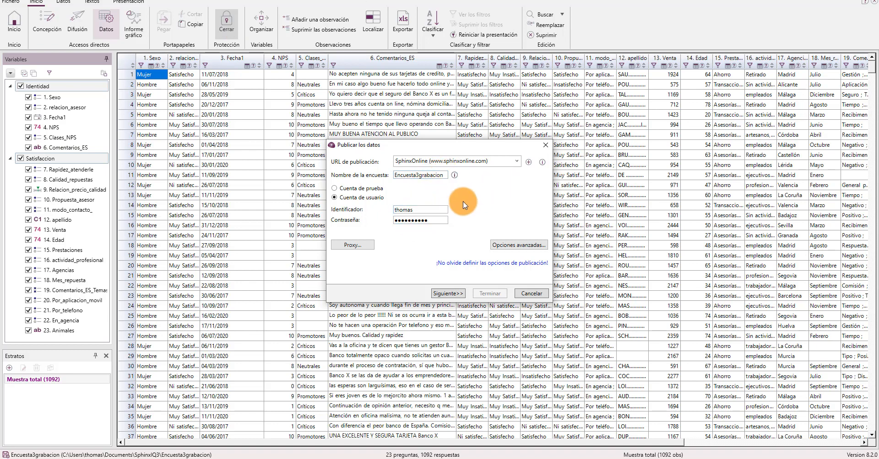
pyautogui.click(449, 295)
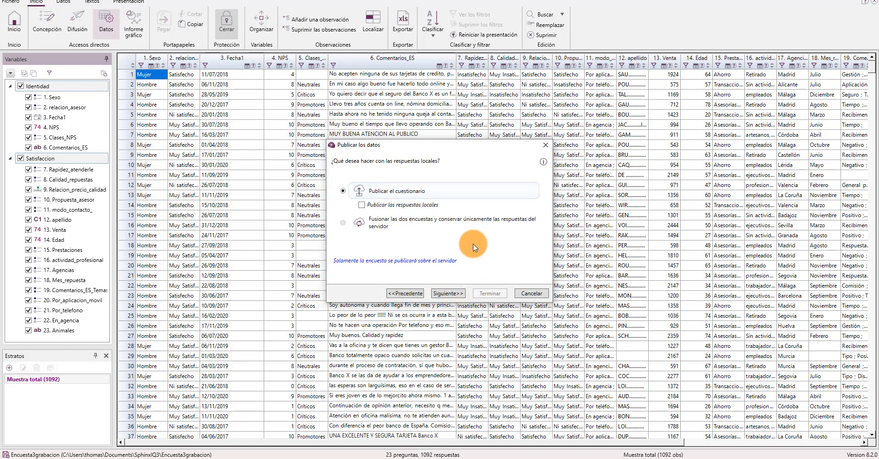
pyautogui.click(362, 205)
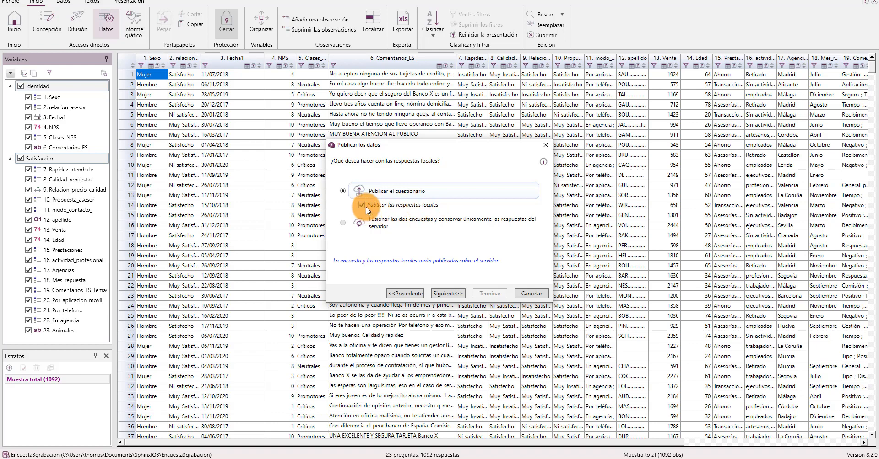
pyautogui.click(457, 292)
pyautogui.click(486, 294)
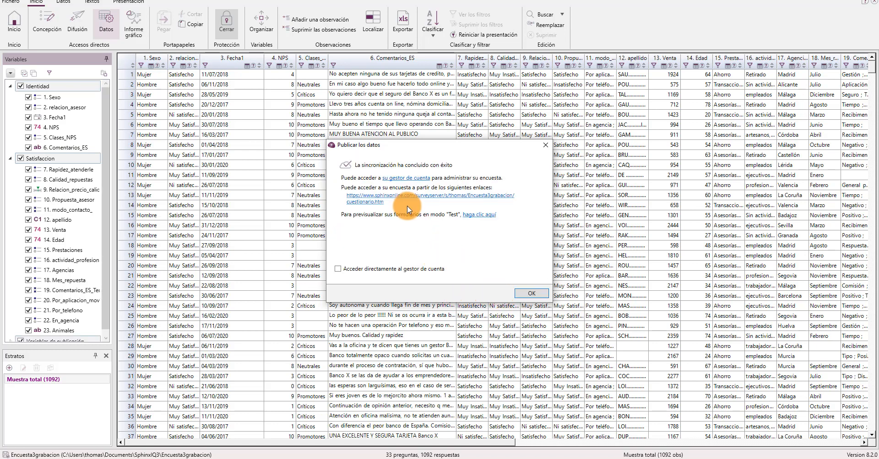
# Sign in to the SphinxOnline account manager from the publication result and open the survey's DATAVIV area
pyautogui.click(409, 178)
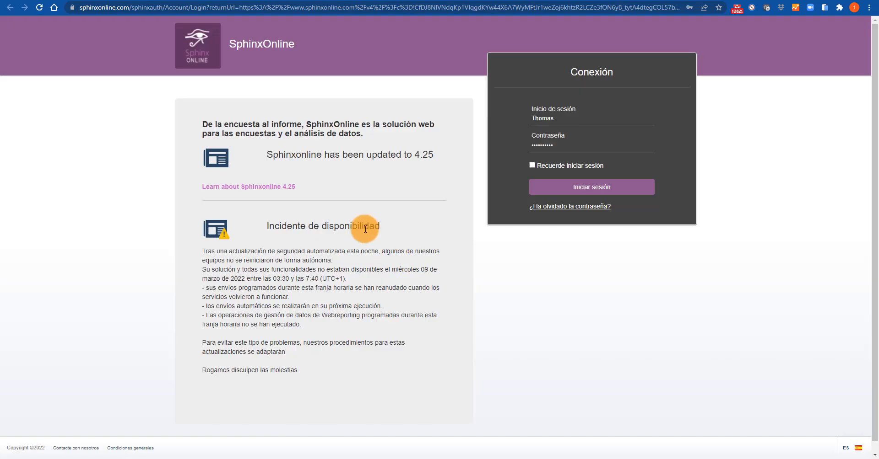
pyautogui.click(610, 188)
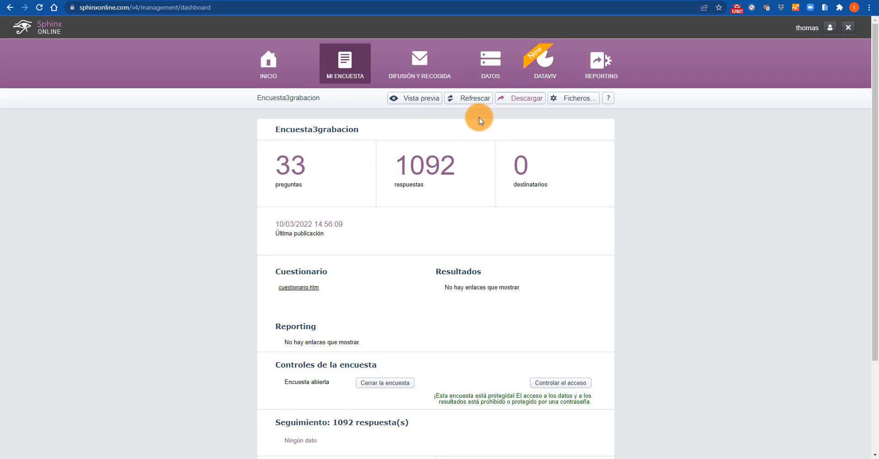
pyautogui.click(543, 79)
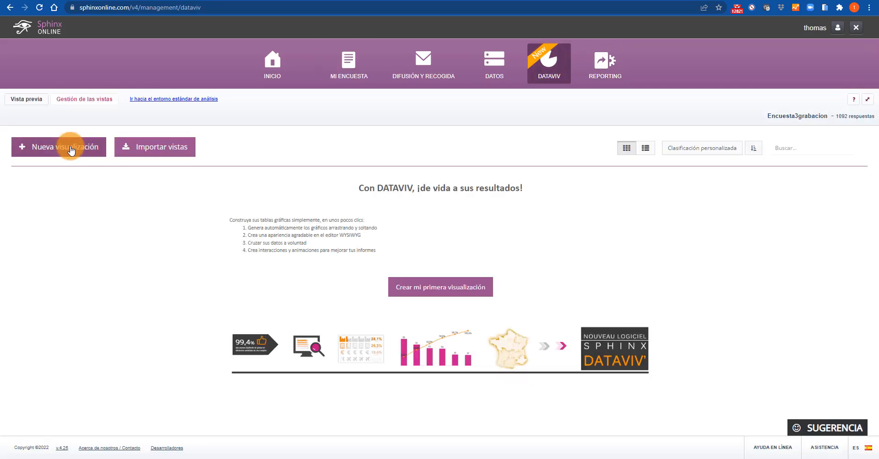
# Create a new visualization from the empty view and name it test
pyautogui.click(69, 147)
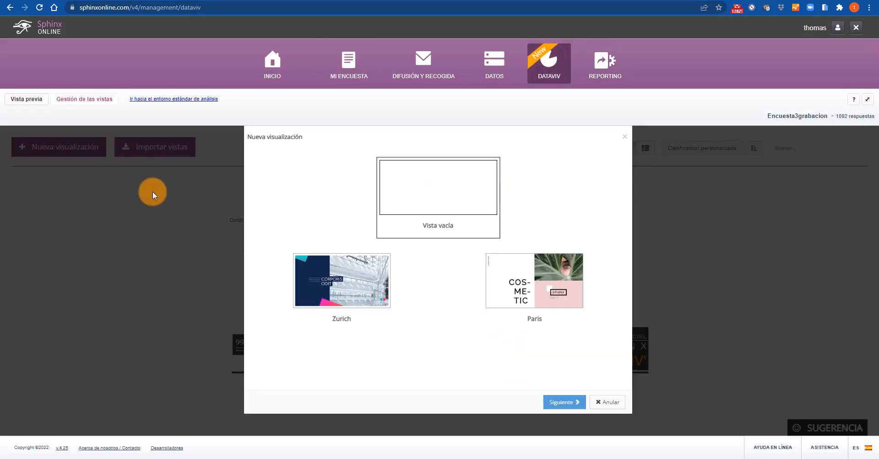
pyautogui.click(559, 403)
pyautogui.click(377, 197)
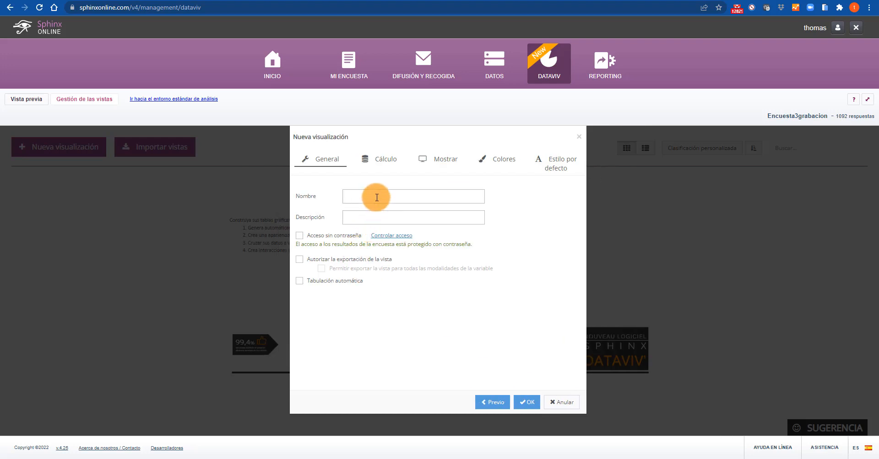
pyautogui.write('test')
pyautogui.click(531, 406)
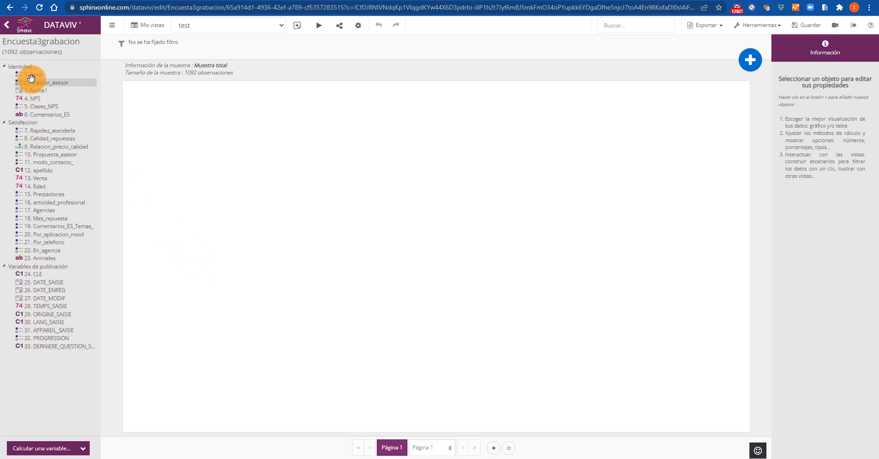
# Add a chart of the Sexo variable to the blank page and place it near the page's upper-left corner
pyautogui.moveTo(31, 76); pyautogui.dragTo(218, 149)
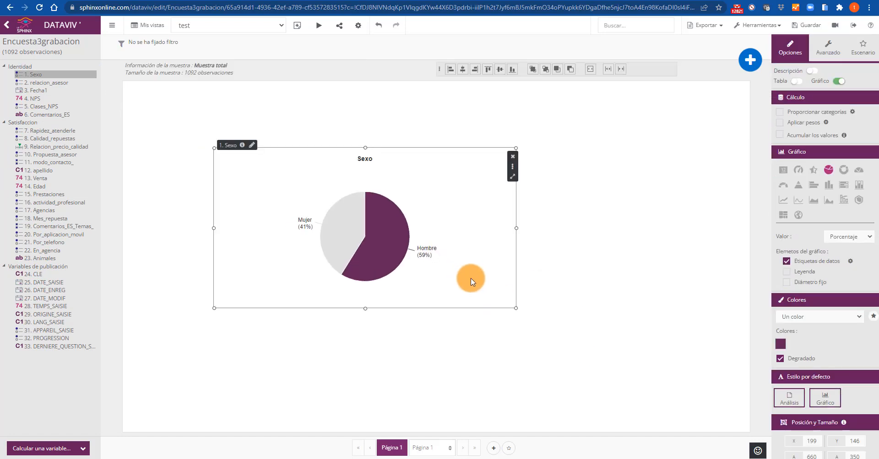
pyautogui.moveTo(471, 279); pyautogui.dragTo(415, 237)
pyautogui.click(656, 301)
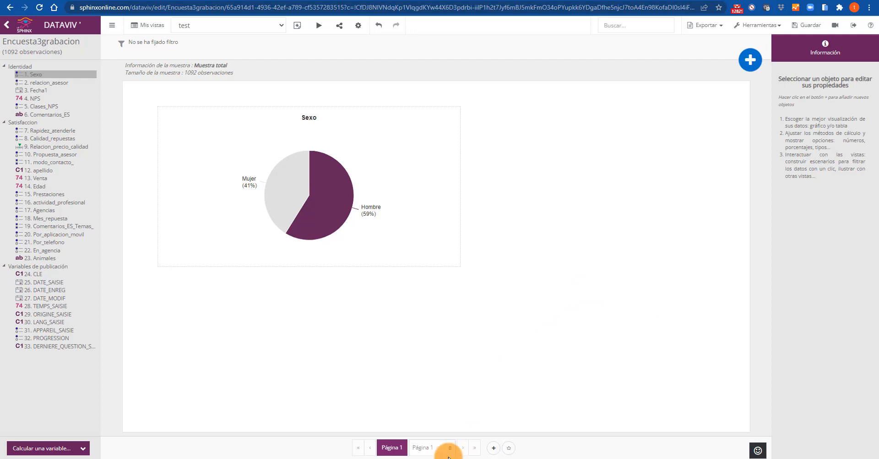
# Switch back to Sphinx iQ3 and close the publication result dialog
pyautogui.moveTo(419, 458)
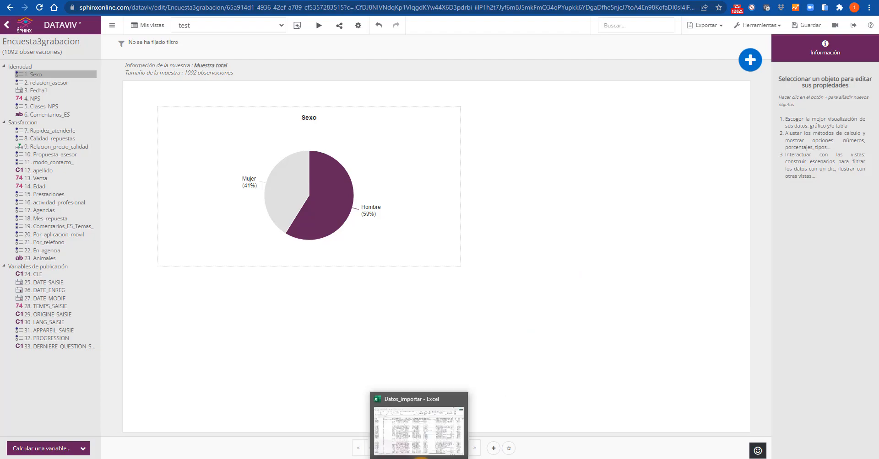
pyautogui.click(429, 437)
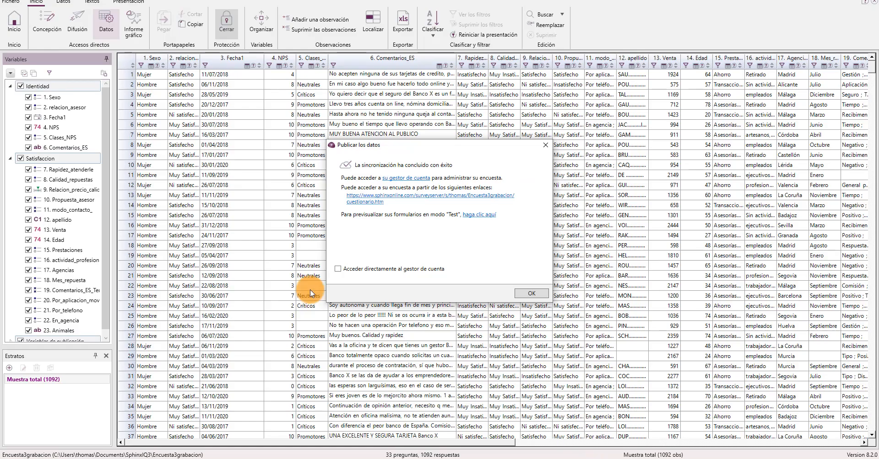
pyautogui.click(543, 143)
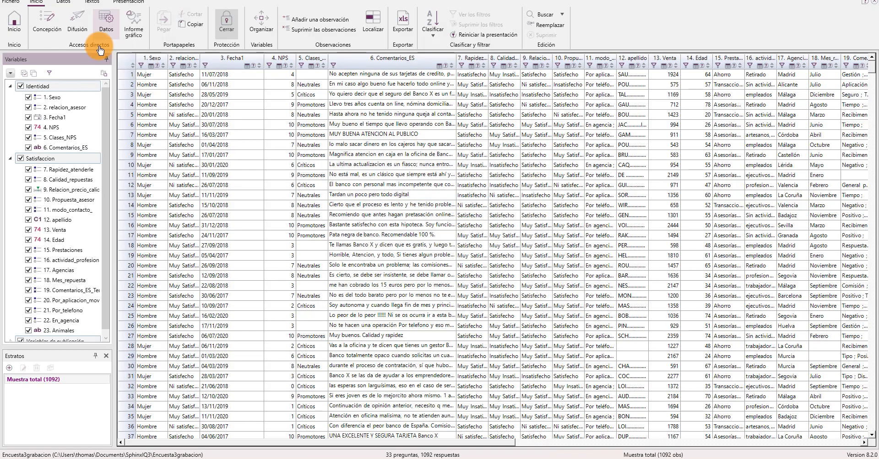
# Open the survey's diagram environment and space the Identidad, Satisfaccion and Variables de publicación parts farther apart vertically
pyautogui.click(52, 29)
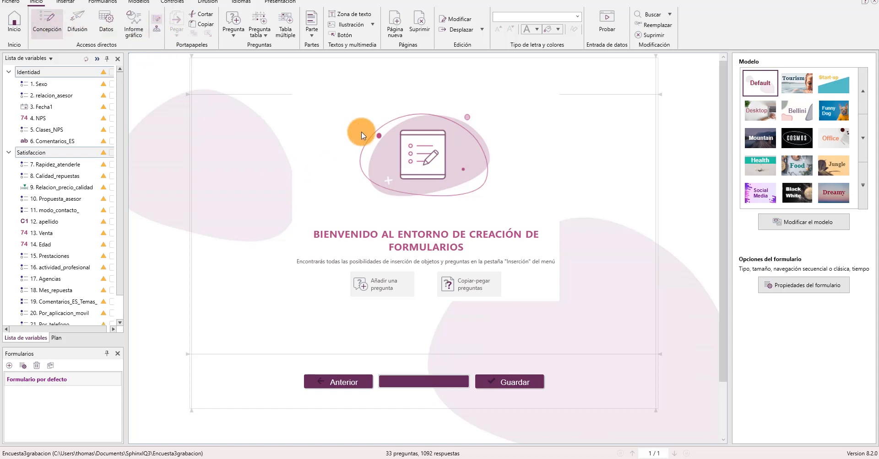
pyautogui.click(156, 31)
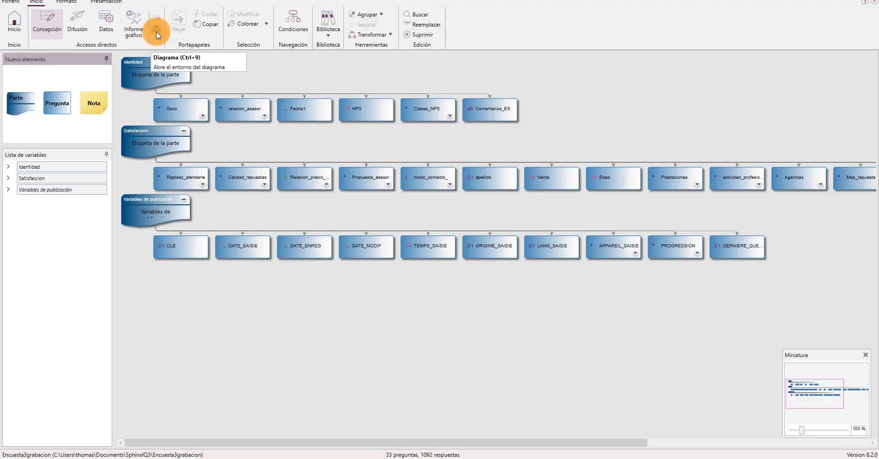
pyautogui.moveTo(156, 200); pyautogui.dragTo(159, 307)
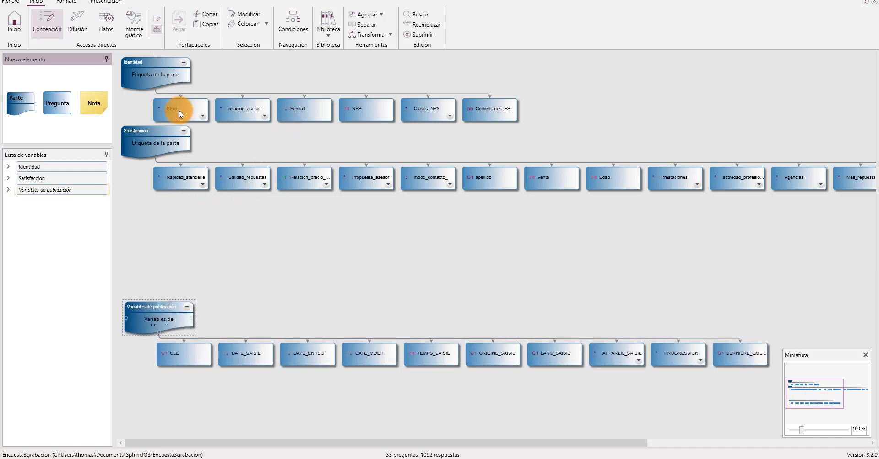
pyautogui.moveTo(161, 130); pyautogui.dragTo(166, 180)
pyautogui.moveTo(161, 64); pyautogui.dragTo(178, 89)
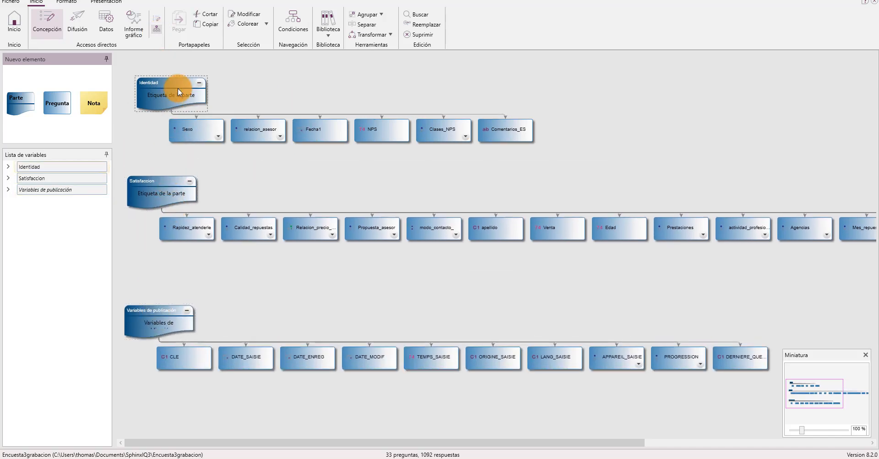
# Expand Satisfaccion and Identidad in the diagram's variable list to review the variables in each part
pyautogui.click(8, 179)
pyautogui.click(9, 168)
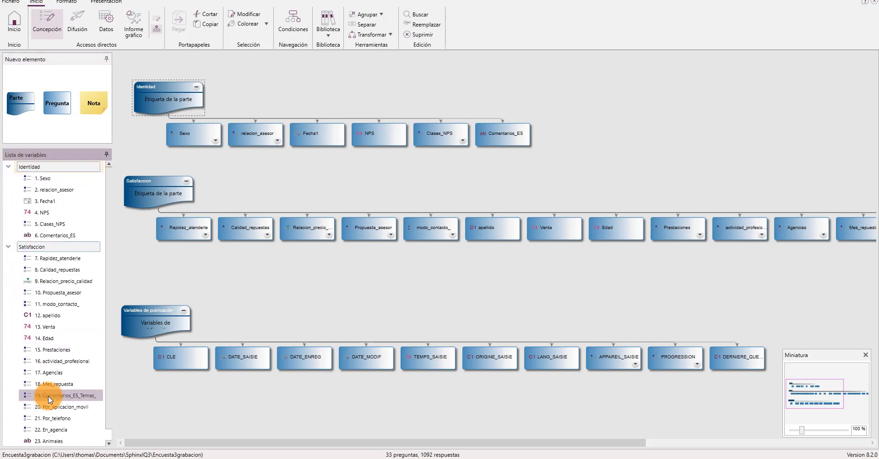
pyautogui.click(49, 396)
pyautogui.click(415, 307)
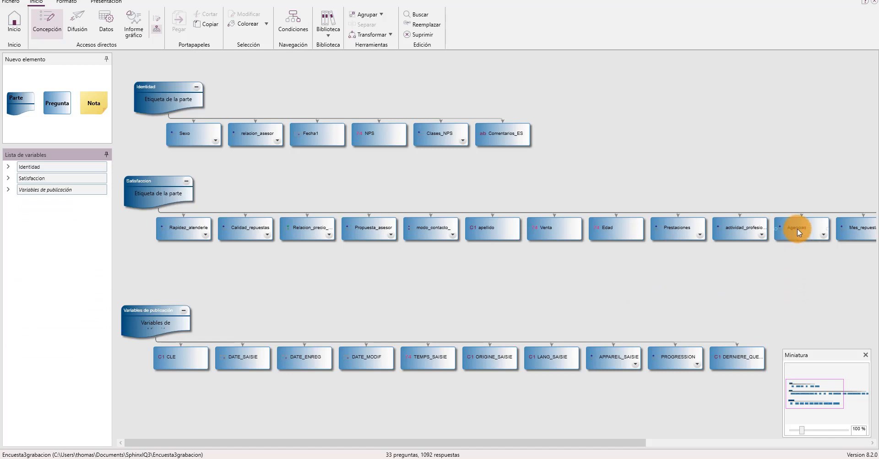
# Reassign variables in the diagram: move Agencias and Edad into Identidad, and Clases_NPS and NPS into Satisfaccion
pyautogui.moveTo(797, 229); pyautogui.dragTo(160, 90)
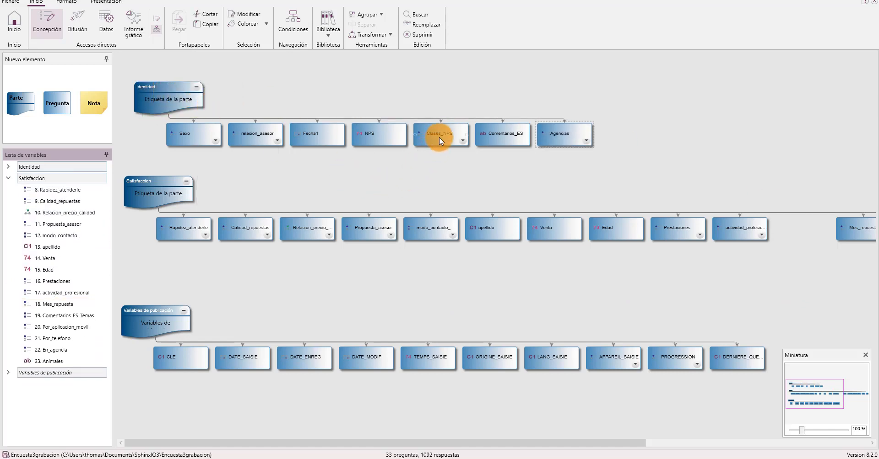
pyautogui.moveTo(439, 137); pyautogui.dragTo(138, 193)
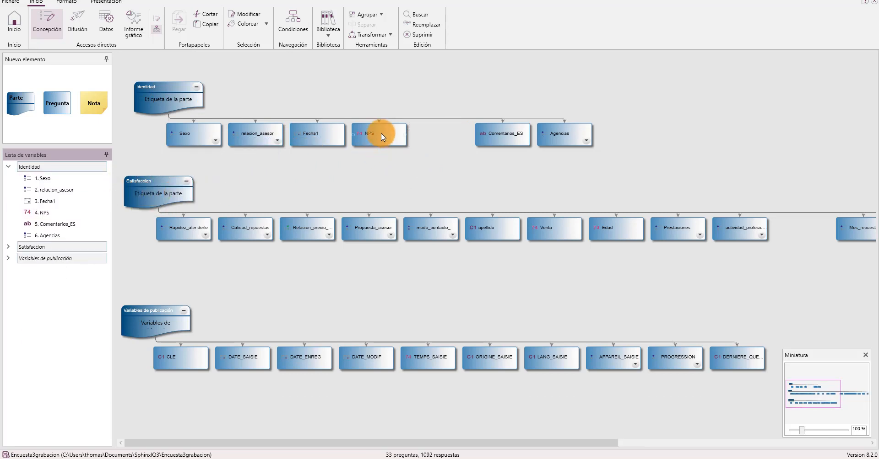
pyautogui.moveTo(380, 133); pyautogui.dragTo(180, 183)
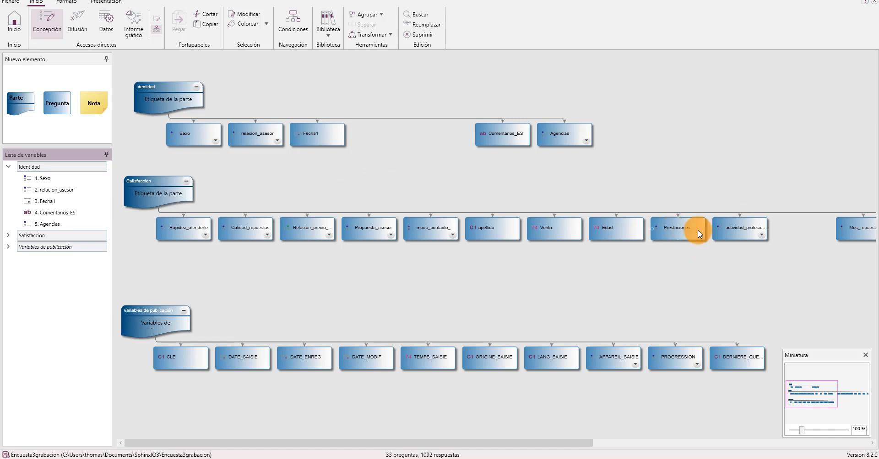
pyautogui.moveTo(611, 229); pyautogui.dragTo(194, 152)
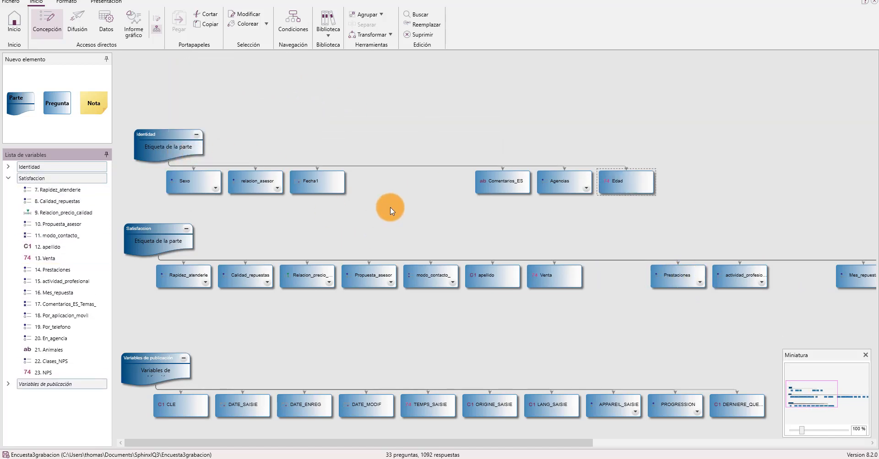
# Shift Comentarios_ES, Agencias and Edad together toward Fecha1 to close the gap in the Identidad row
pyautogui.moveTo(729, 216); pyautogui.dragTo(443, 185)
pyautogui.moveTo(496, 186); pyautogui.dragTo(393, 187)
pyautogui.click(392, 126)
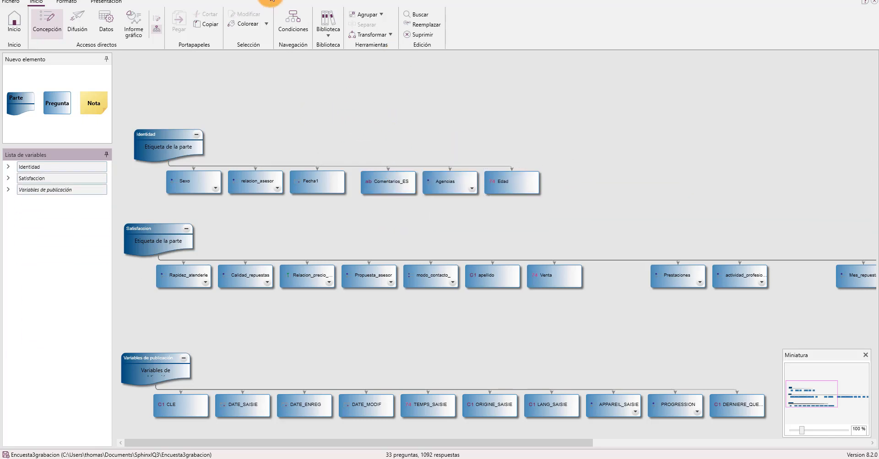
# Automatically reorganize the diagram into a star layout
pyautogui.click(114, 5)
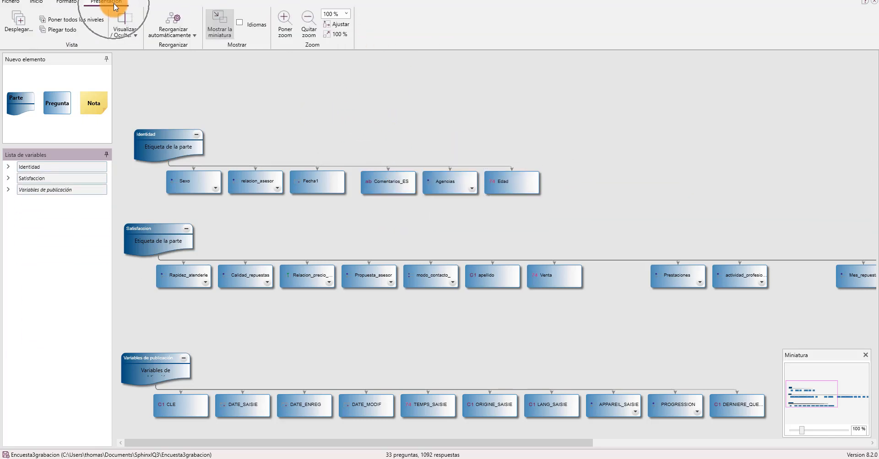
pyautogui.click(173, 30)
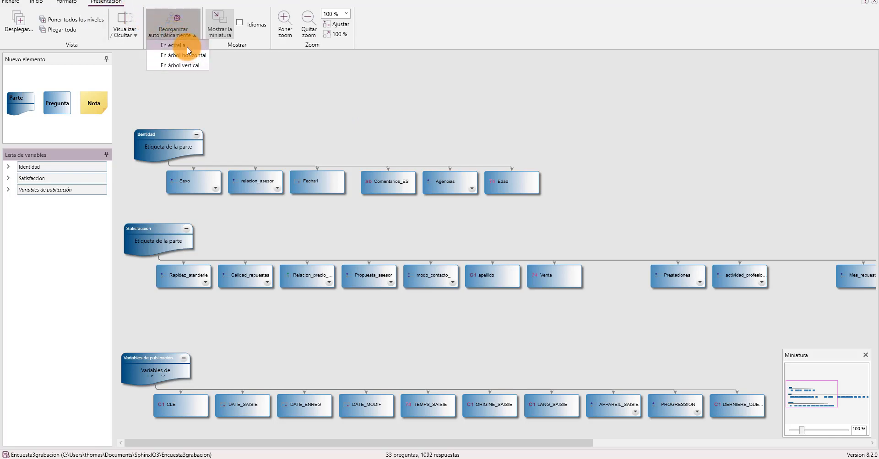
pyautogui.click(187, 46)
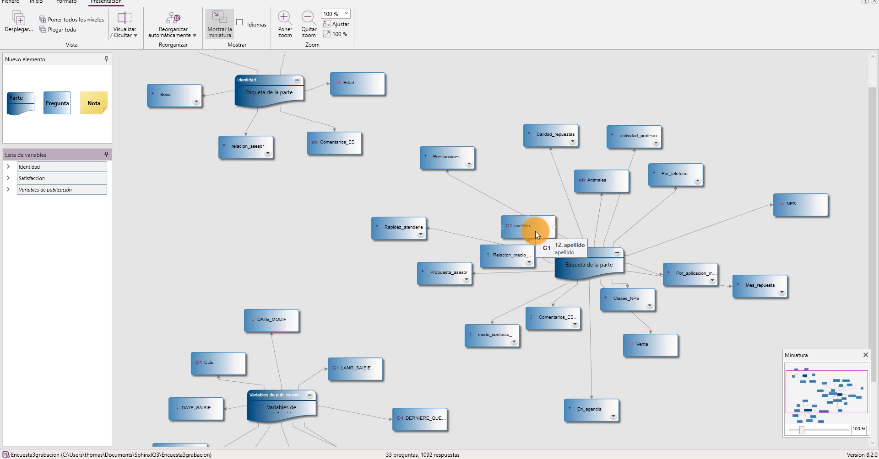
# Move apellido into the Identidad part and relacion_asesor into the Satisfaccion part of the star diagram
pyautogui.moveTo(535, 232); pyautogui.dragTo(273, 86)
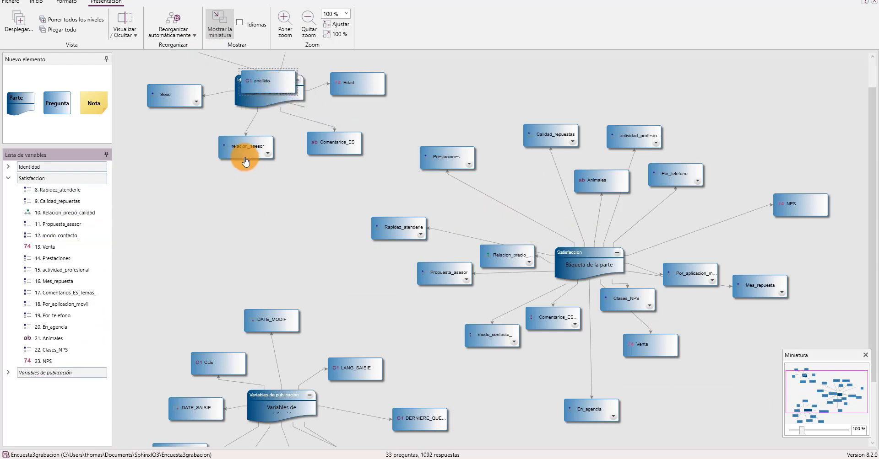
pyautogui.moveTo(243, 157); pyautogui.dragTo(584, 263)
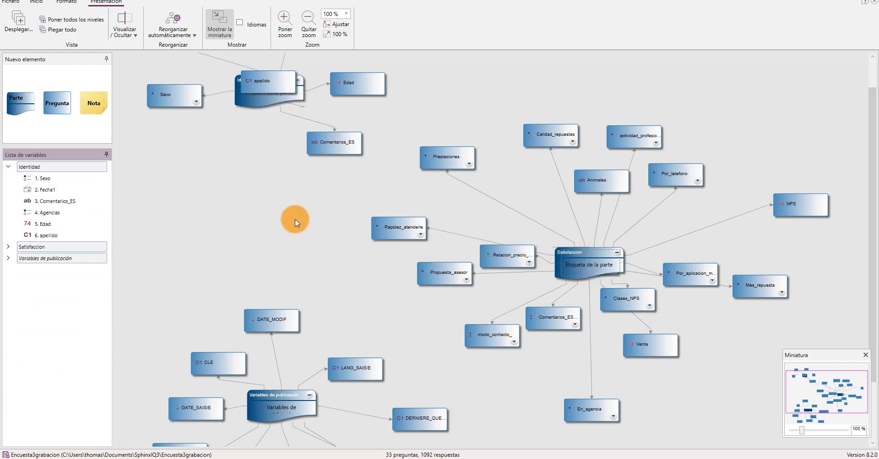
# Automatically reorganize the diagram into horizontal rows by part, and return it to the star layout
pyautogui.click(180, 33)
pyautogui.click(186, 53)
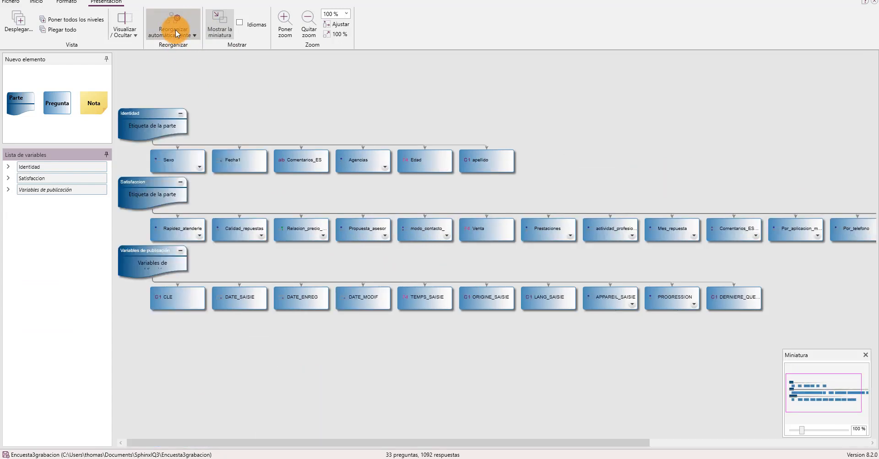
pyautogui.click(176, 32)
pyautogui.click(181, 47)
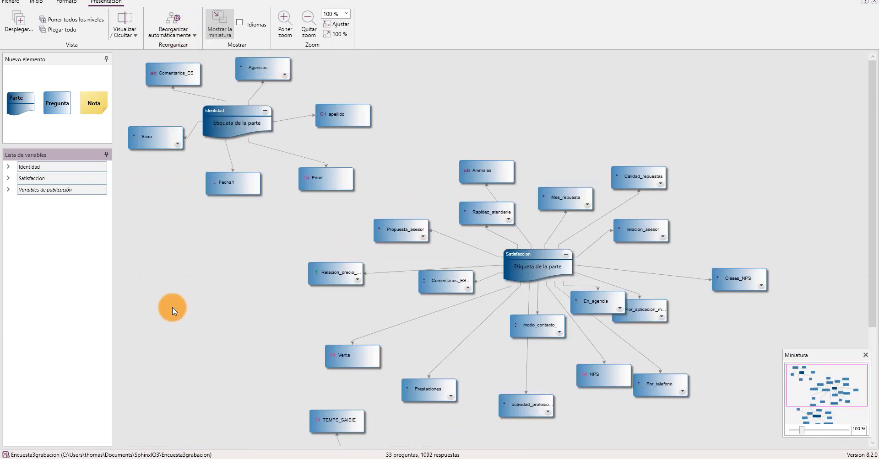
# Expand the Identidad and Satisfaccion parts in the variable list to review which variables each contains
pyautogui.click(8, 166)
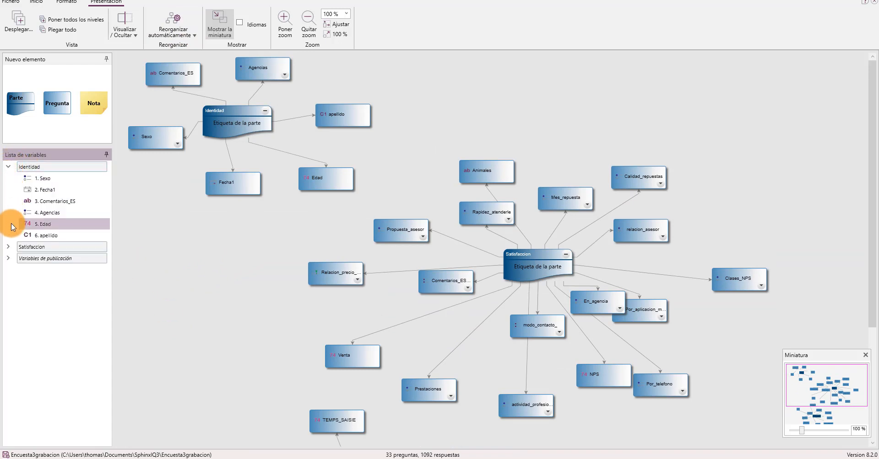
pyautogui.click(9, 247)
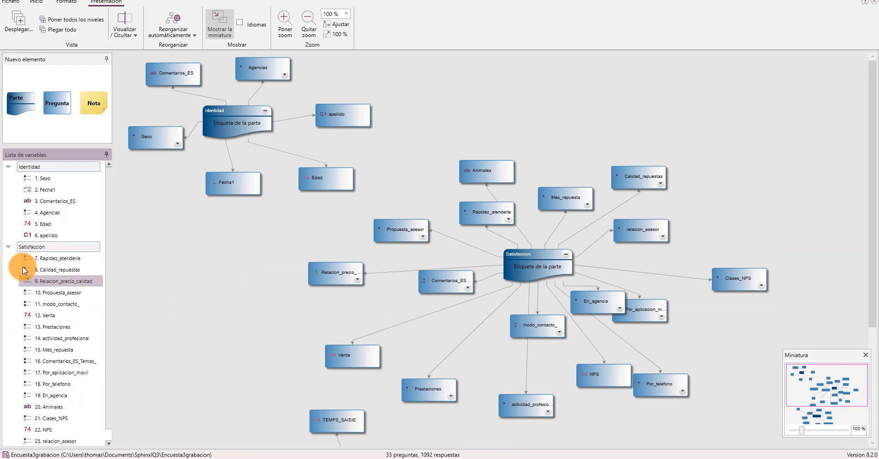
pyautogui.moveTo(24, 270); pyautogui.dragTo(218, 239)
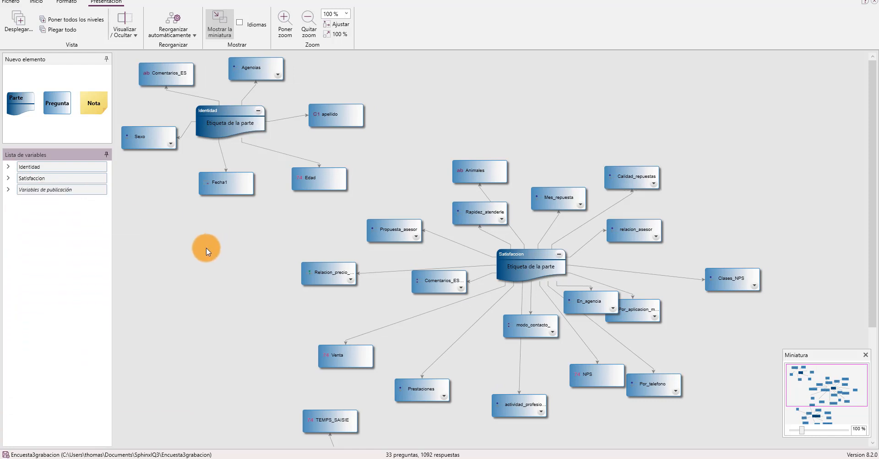
# Leave the diagram and open the questionnaire design view (Concepción)
pyautogui.click(37, 4)
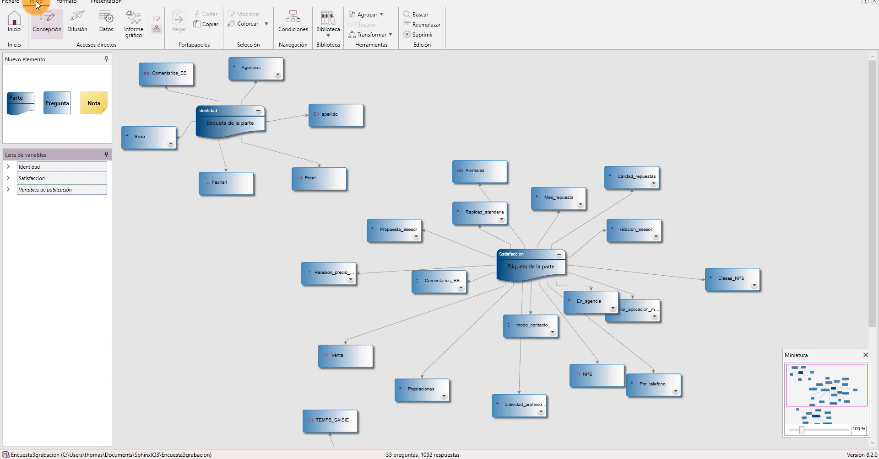
pyautogui.click(55, 28)
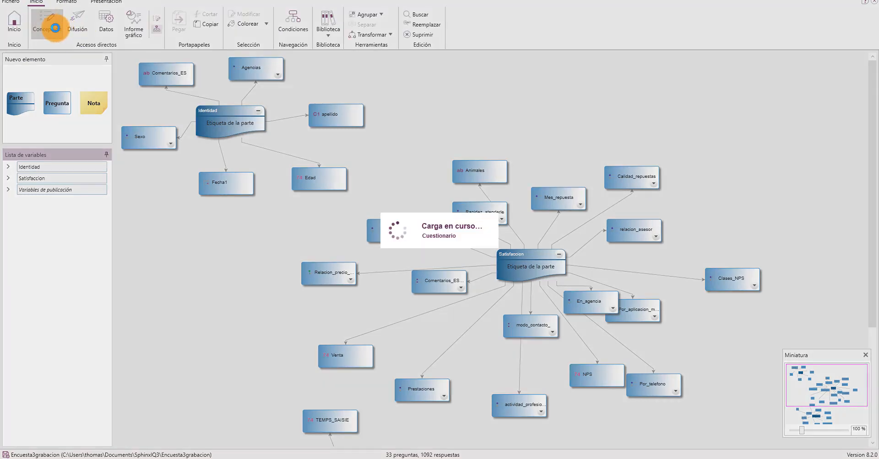